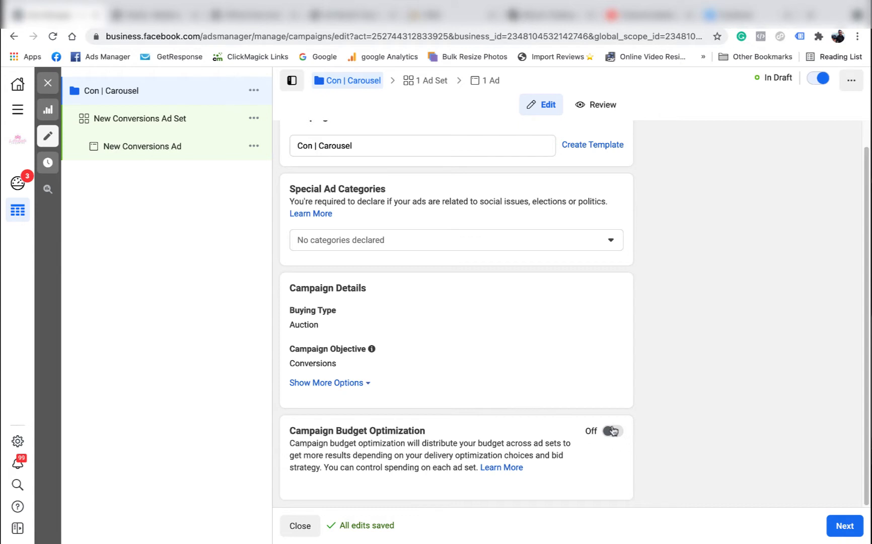
# Step: Open the campaign's ad set and replace its name with "Con | Carousel"
pyautogui.click(430, 80)
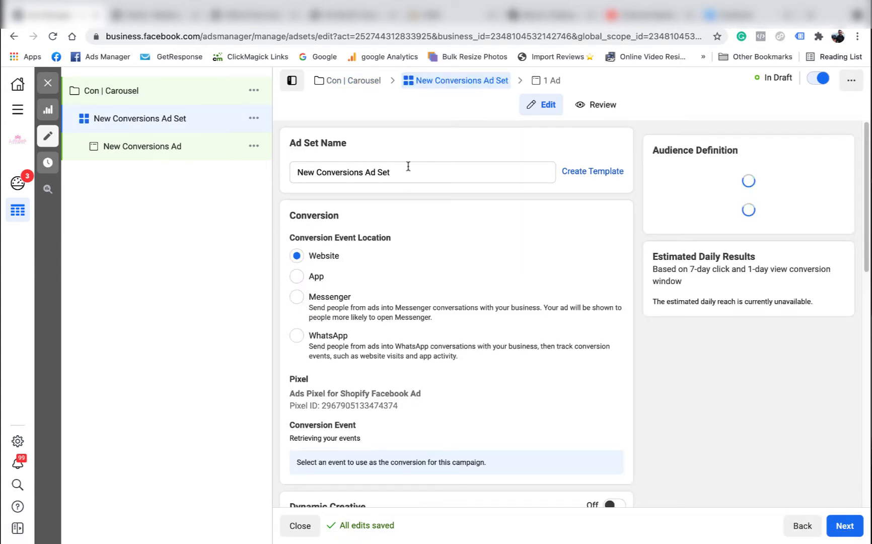
pyautogui.moveTo(408, 170); pyautogui.dragTo(298, 171)
pyautogui.rightClick(300, 171)
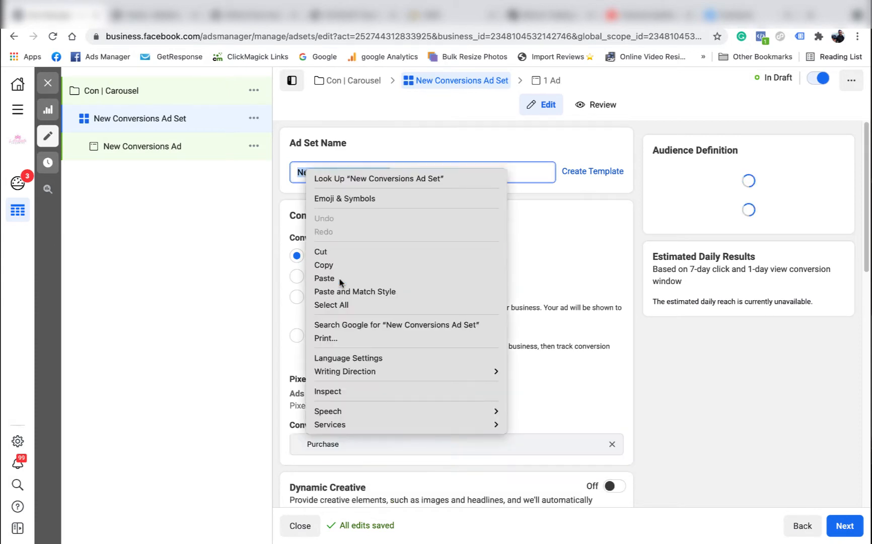
pyautogui.click(335, 266)
pyautogui.hotkey('ctrl', 'v')
pyautogui.click(404, 149)
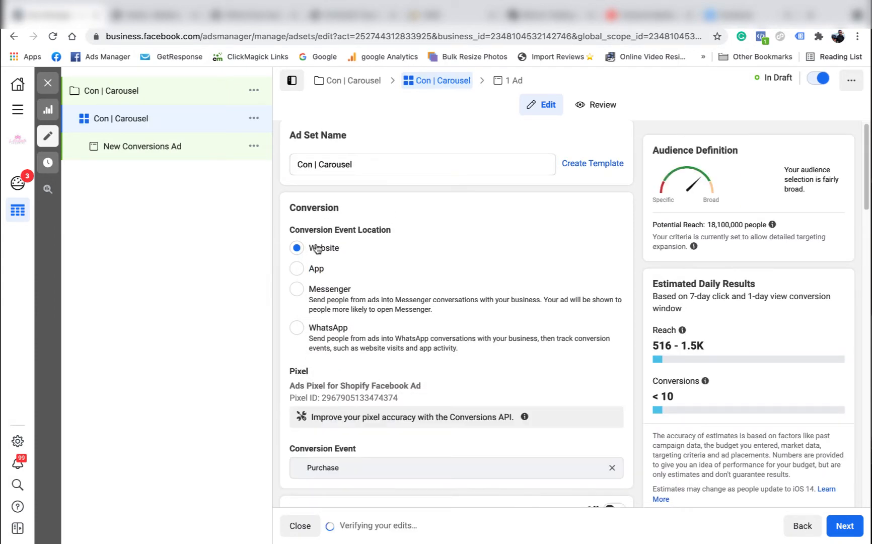
# Step: Clear the ad set's conversion event and choose Purchase from the active events
pyautogui.scroll(-2, 315, 249)
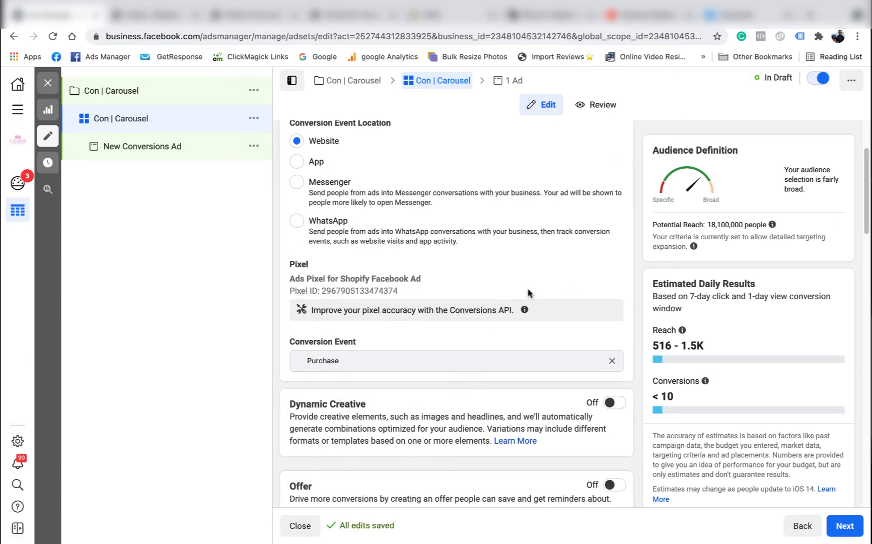
pyautogui.click(612, 361)
pyautogui.click(411, 364)
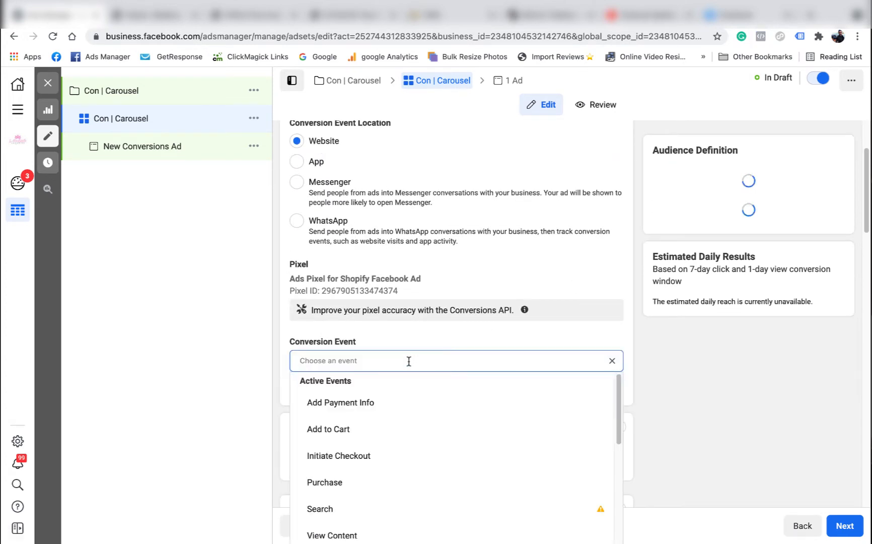
pyautogui.click(342, 483)
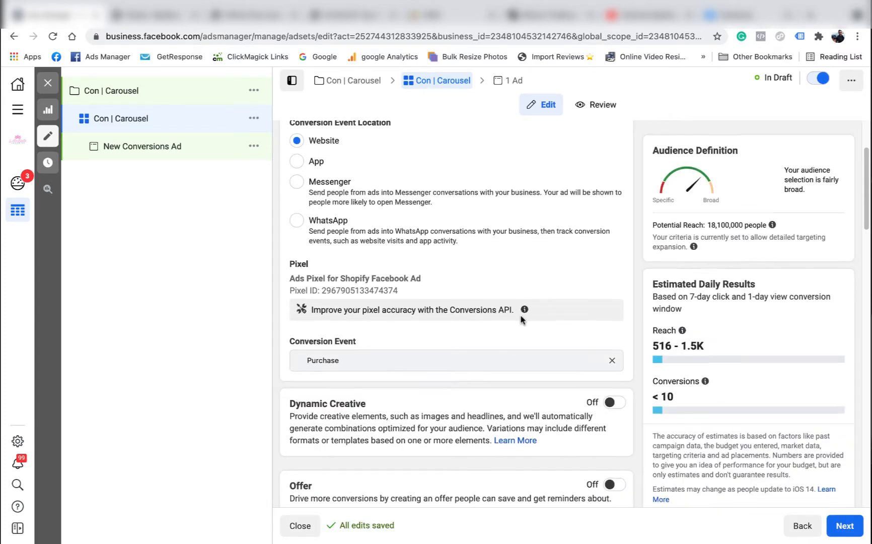
# Step: Schedule the ad set to start on Oct 13, 2021 at 3:06 AM
pyautogui.scroll(-4, 328, 243)
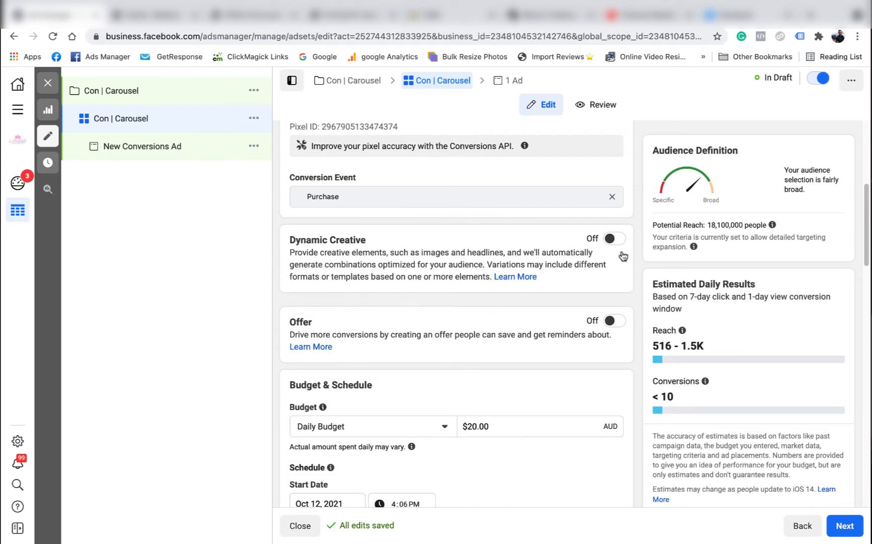
pyautogui.scroll(-3, 509, 354)
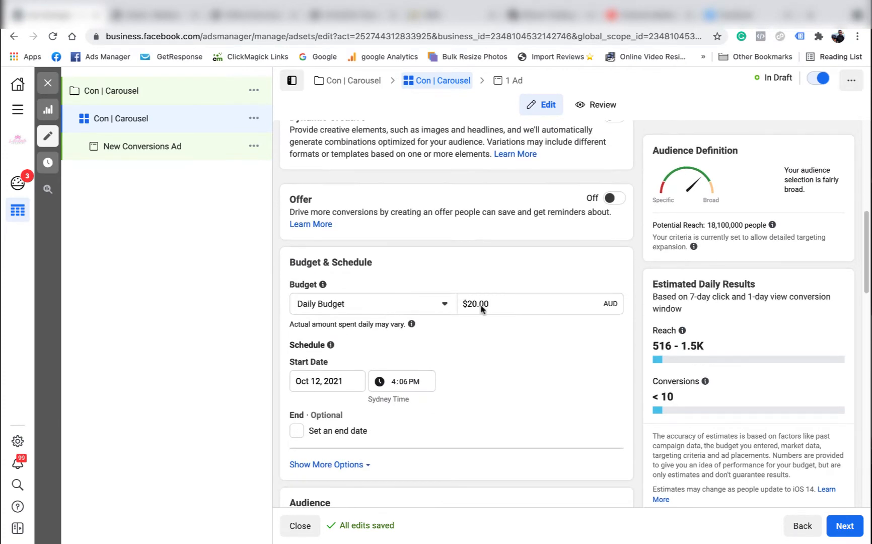
pyautogui.click(308, 380)
pyautogui.click(358, 470)
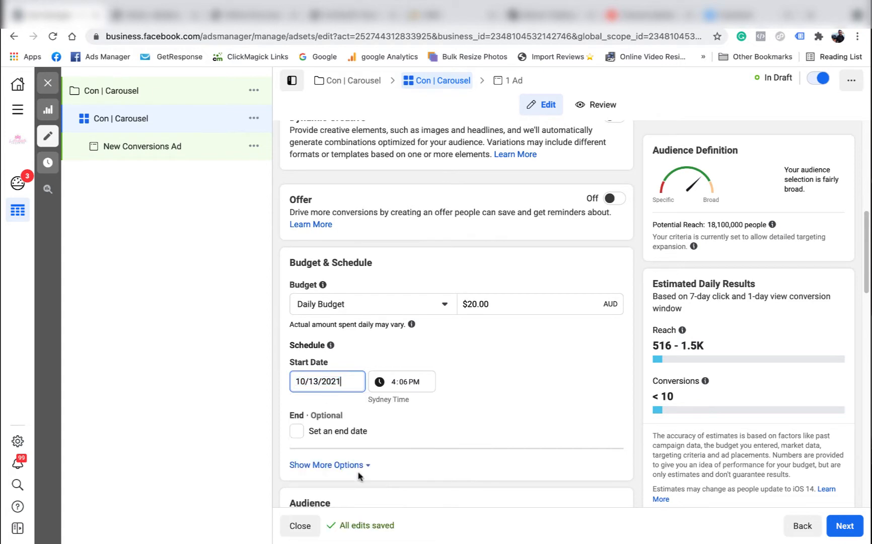
pyautogui.click(393, 385)
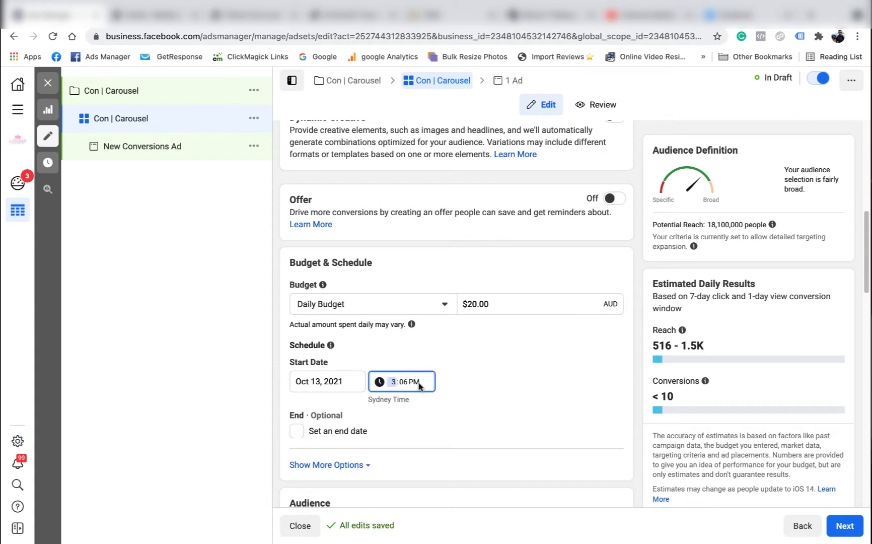
pyautogui.click(414, 383)
pyautogui.write('a')
pyautogui.click(465, 386)
# Step: Add the Candy interest to the audience's detailed targeting and turn off detailed targeting expansion
pyautogui.scroll(-2, 464, 385)
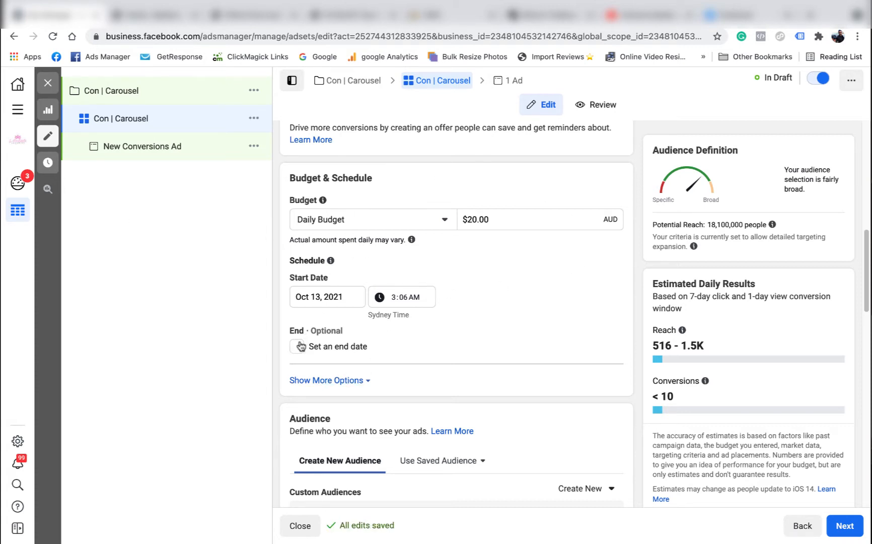
pyautogui.scroll(-3, 471, 347)
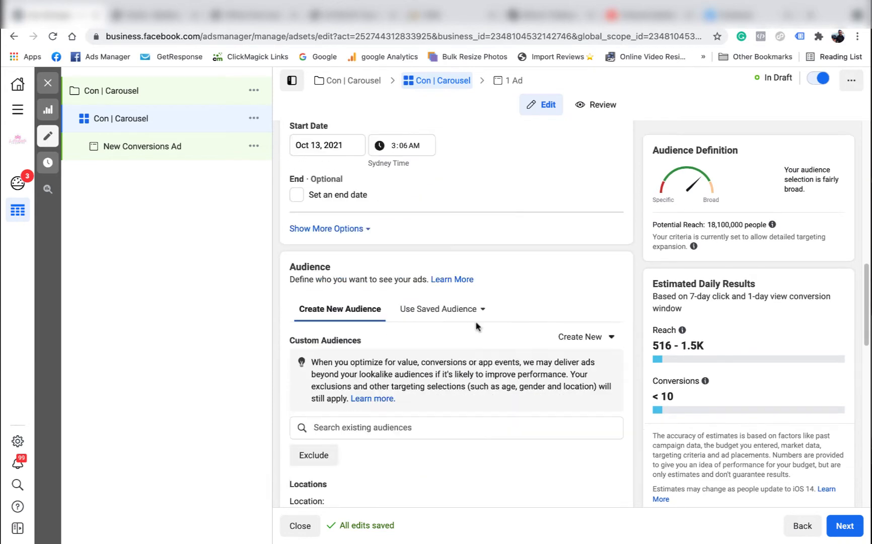
pyautogui.scroll(-4, 434, 348)
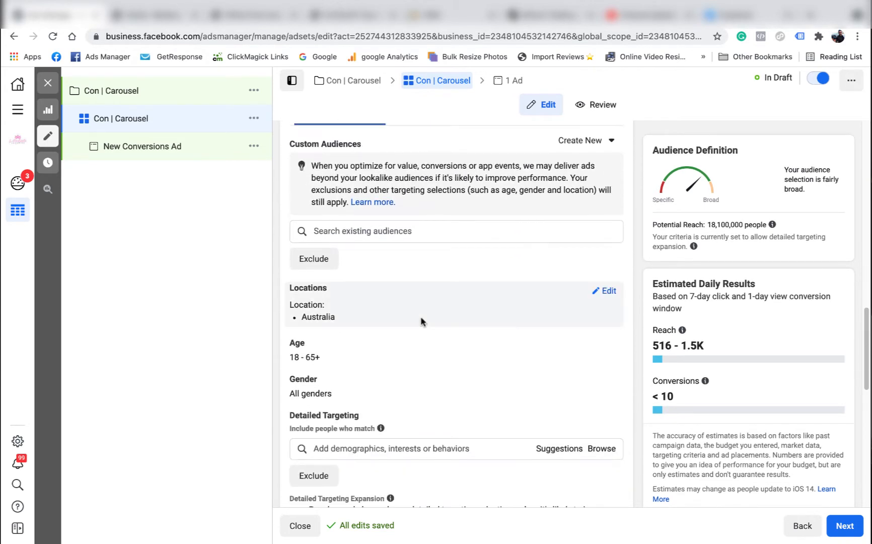
pyautogui.scroll(-1, 352, 302)
pyautogui.scroll(-1, 387, 342)
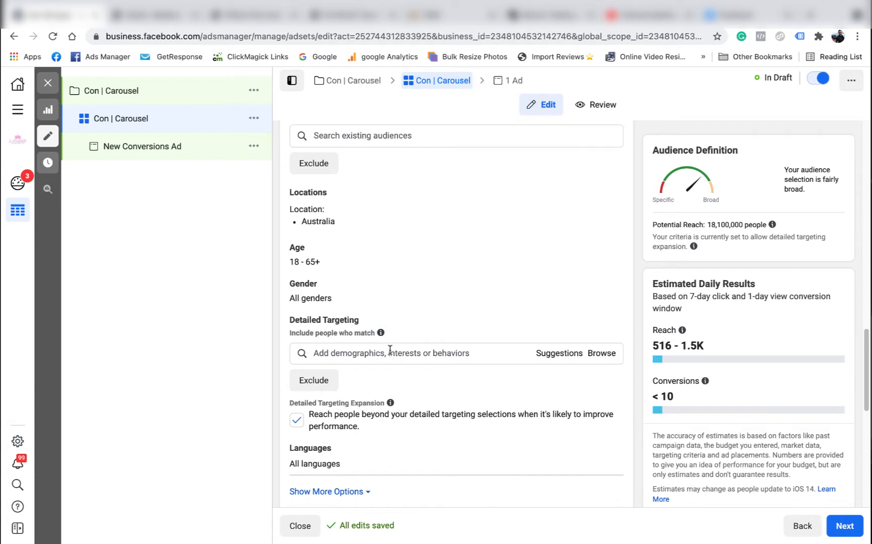
pyautogui.click(390, 349)
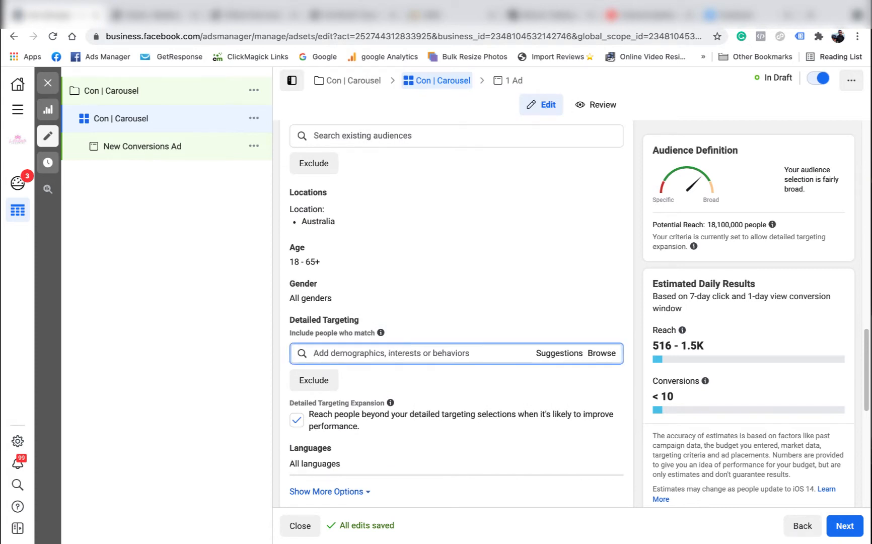
pyautogui.write('candy')
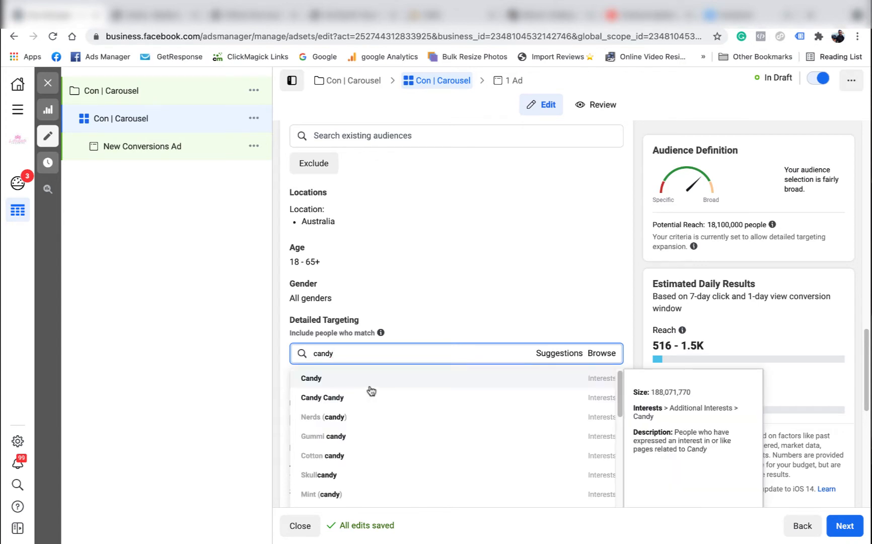
pyautogui.click(318, 381)
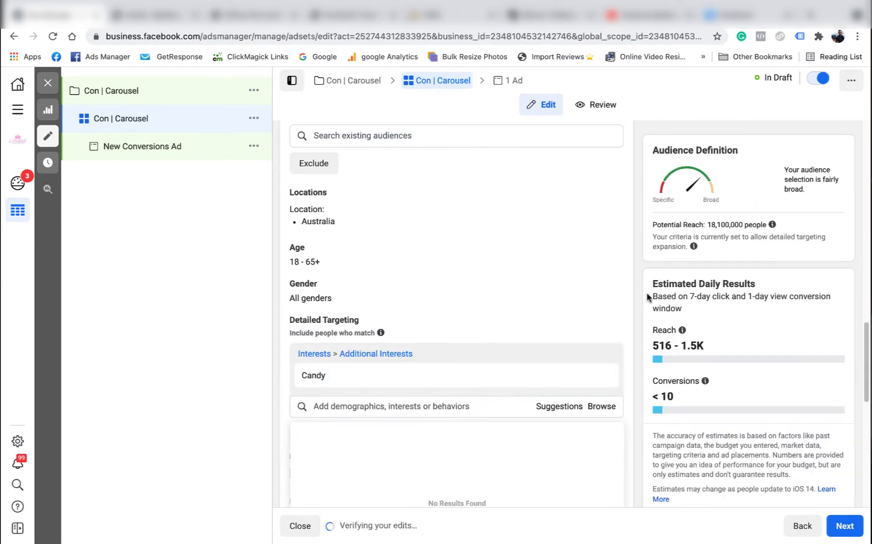
pyautogui.click(622, 311)
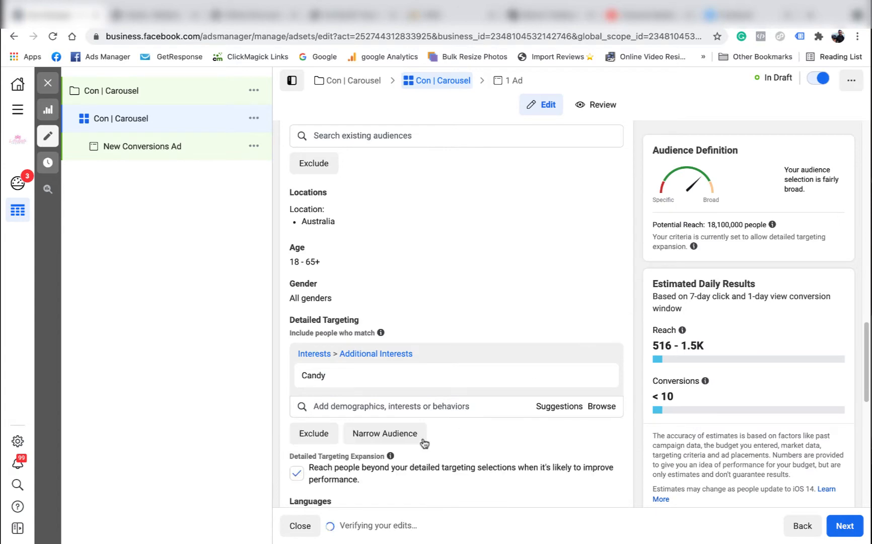
pyautogui.click(295, 473)
# Step: Extend the ad set name to "Con | Carousel | Candy"
pyautogui.scroll(15, 530, 228)
pyautogui.scroll(3, 383, 169)
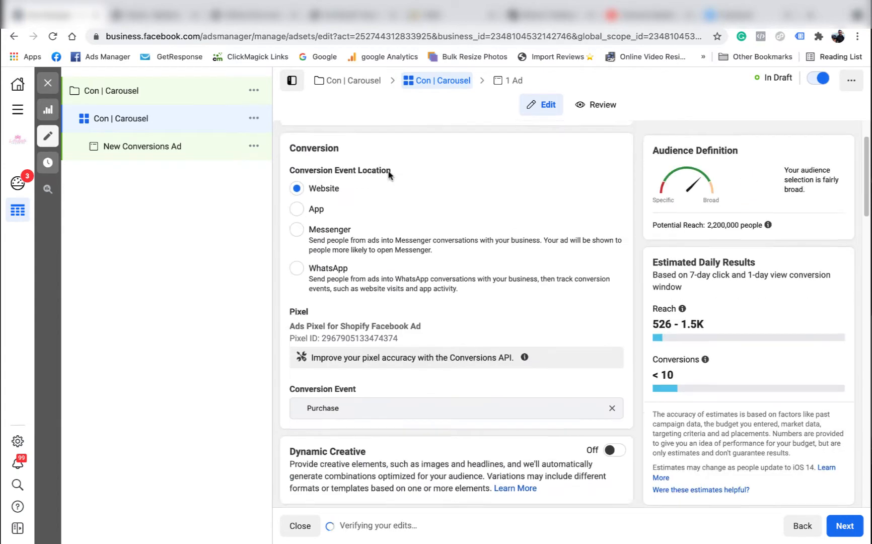
pyautogui.click(372, 173)
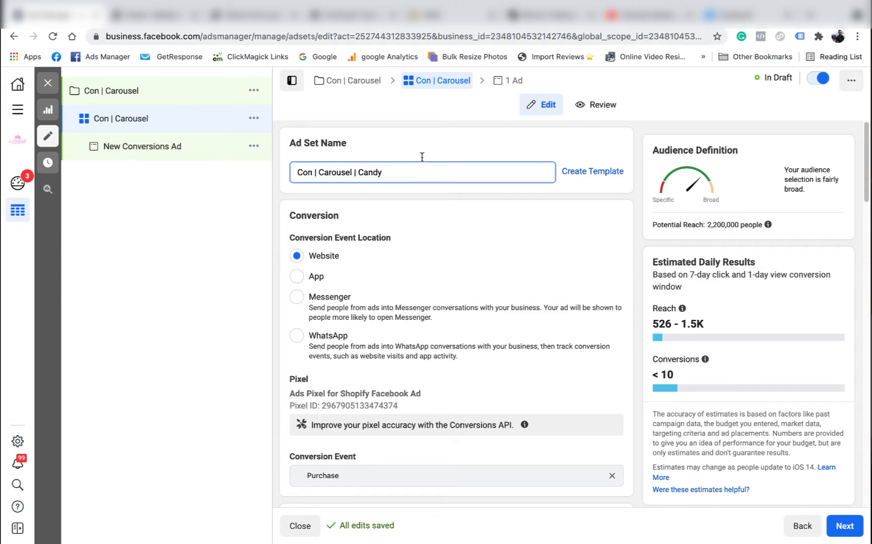
pyautogui.click(465, 142)
# Step: Open the exclusion field for custom audiences in the ad set's Audience section
pyautogui.scroll(-10, 466, 230)
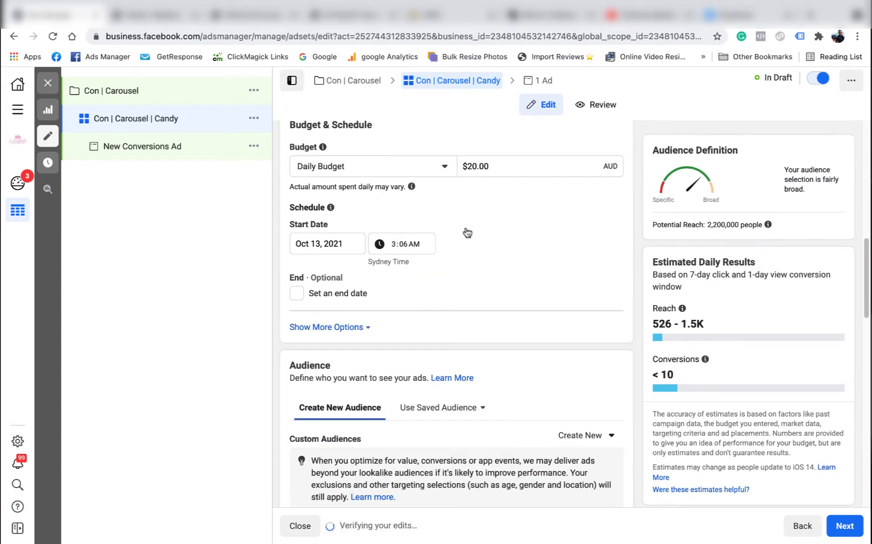
pyautogui.scroll(-3, 467, 232)
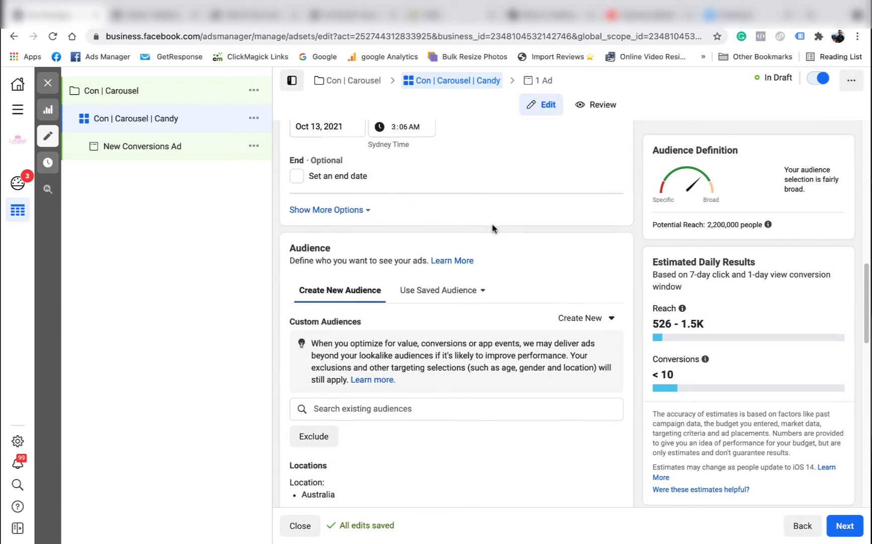
pyautogui.scroll(-2, 492, 228)
pyautogui.click(313, 354)
pyautogui.scroll(-1, 408, 312)
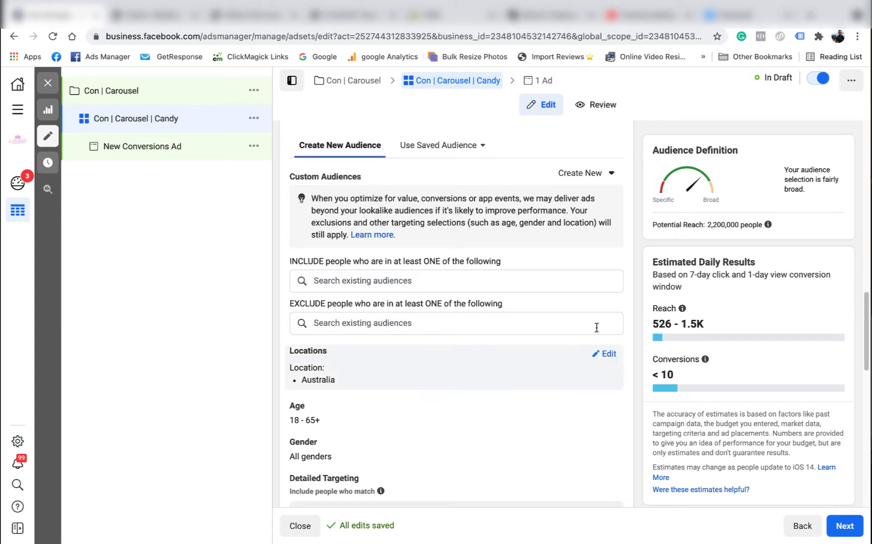
# Step: Expand the Optimization & Delivery options and choose "7-day click or 1-day view" as the attribution setting
pyautogui.scroll(-2, 570, 279)
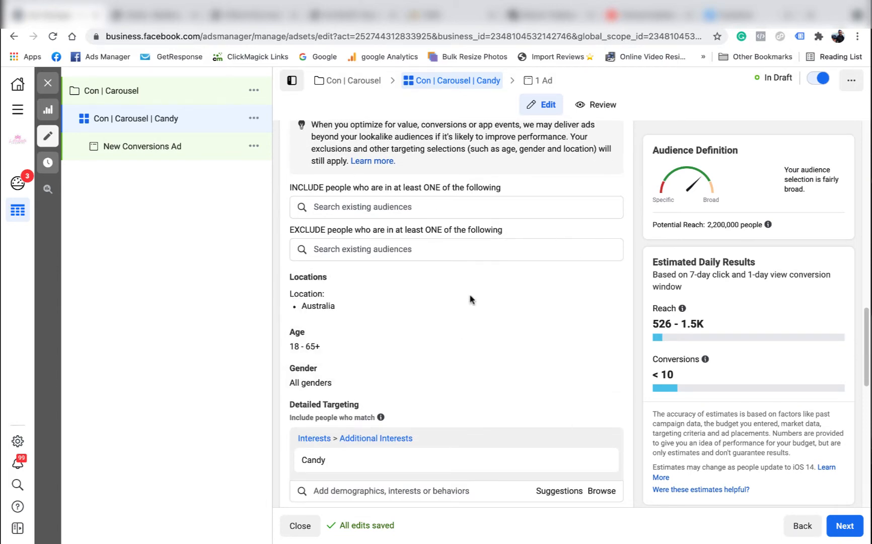
pyautogui.scroll(-5, 418, 390)
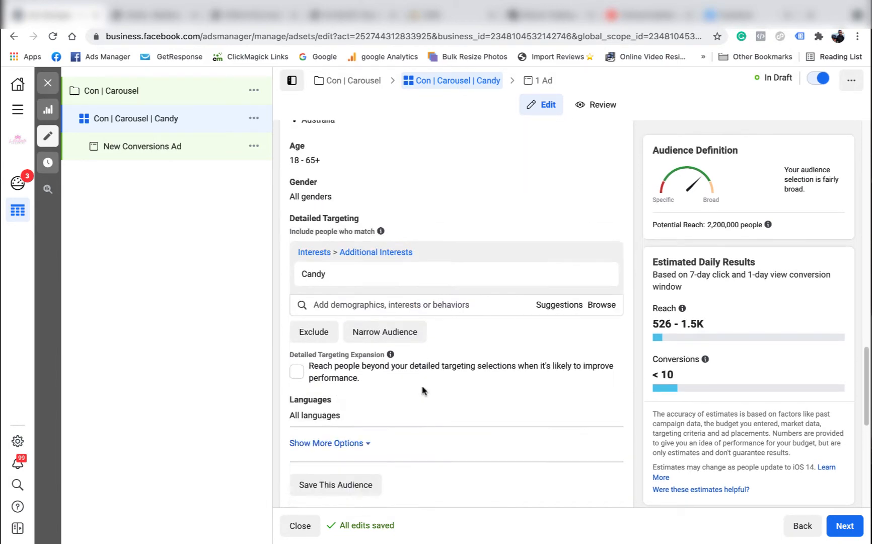
pyautogui.scroll(-2, 411, 408)
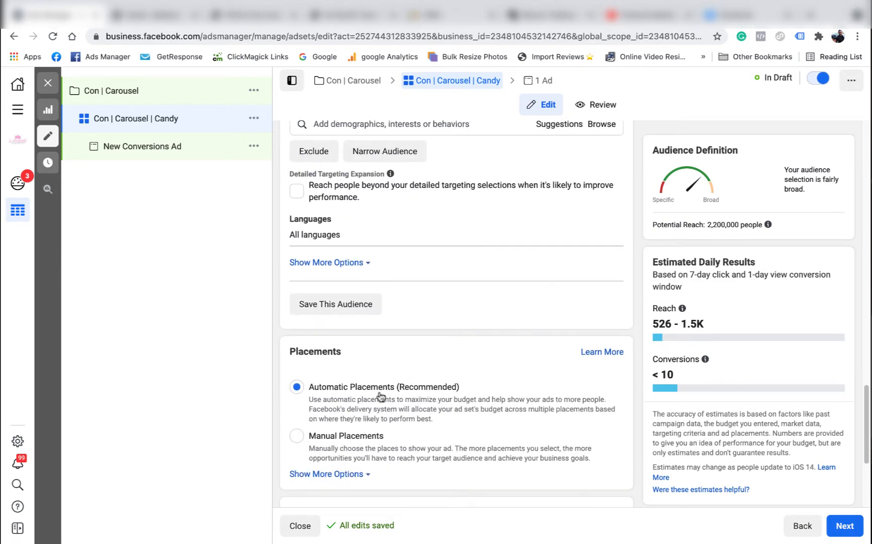
pyautogui.scroll(-3, 436, 399)
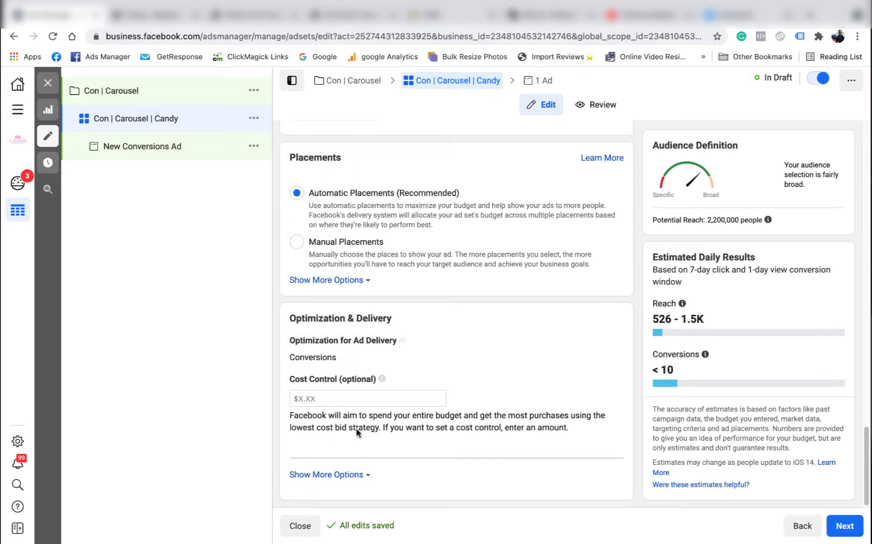
pyautogui.click(352, 474)
pyautogui.scroll(-2, 428, 436)
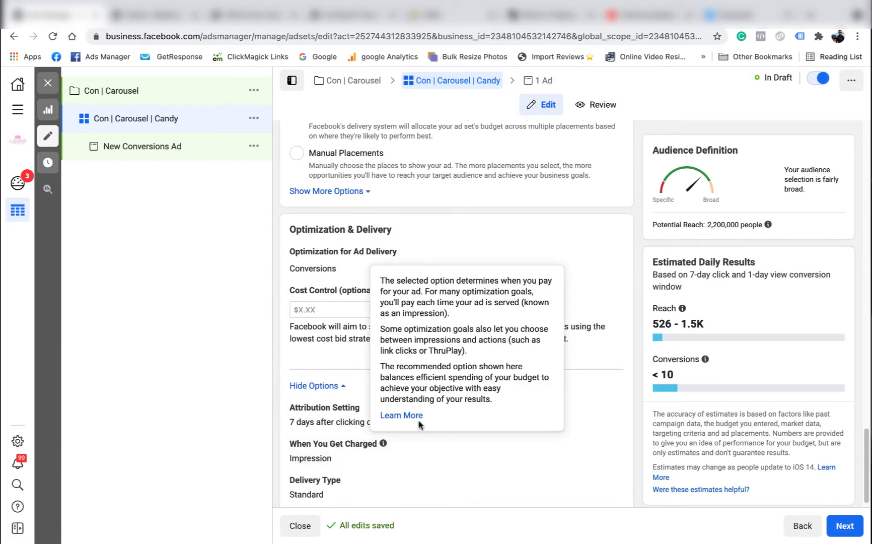
pyautogui.click(610, 410)
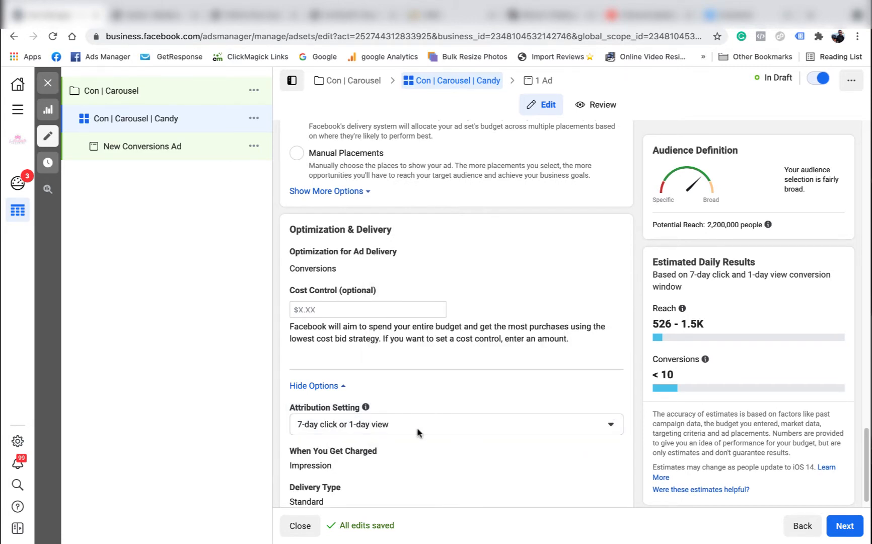
pyautogui.click(452, 425)
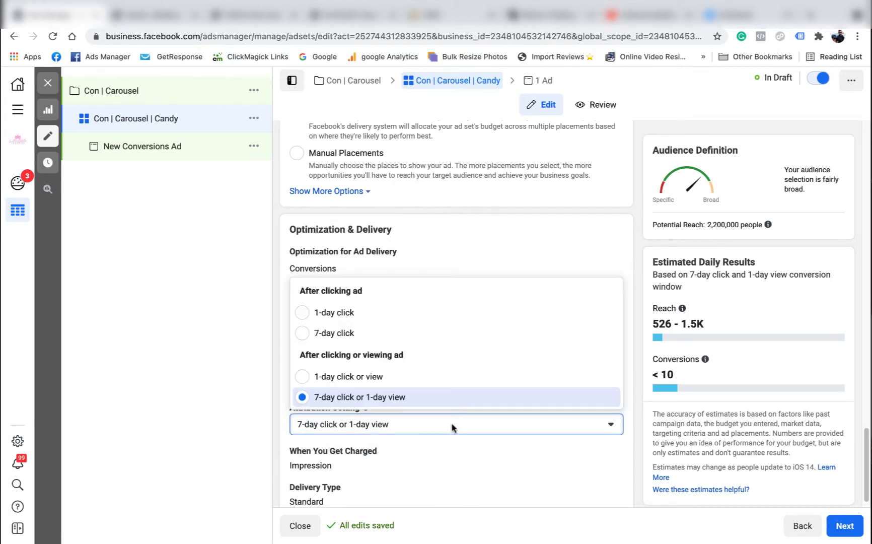
pyautogui.click(335, 398)
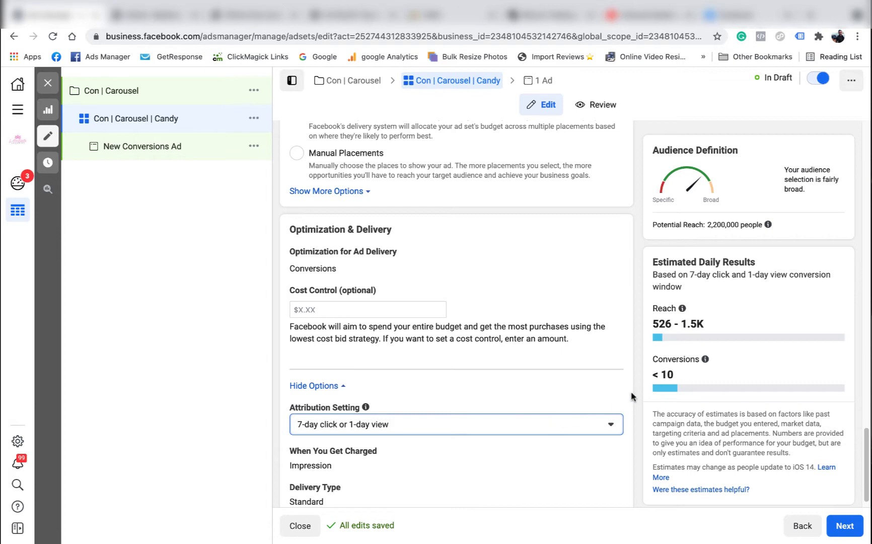
pyautogui.scroll(-1, 597, 402)
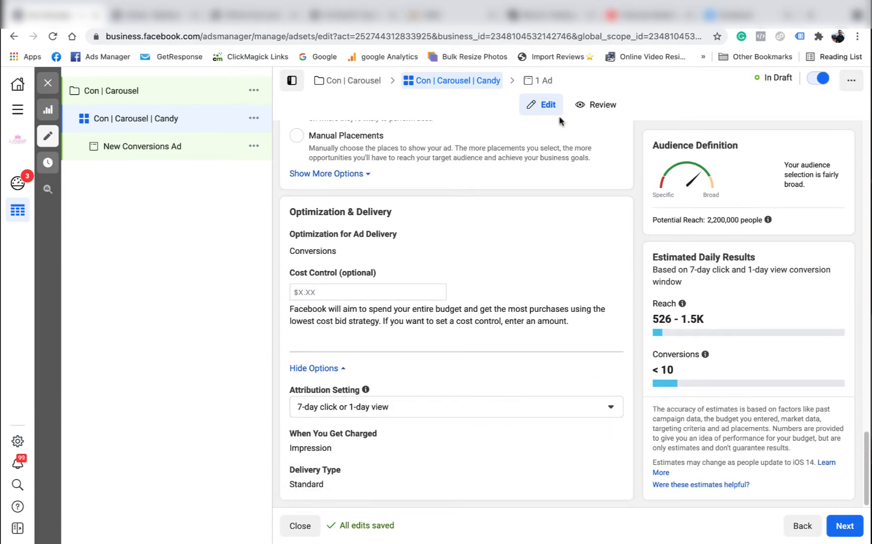
# Step: Copy the ad set name "Con | Carousel | Candy" and open the ad inside this ad set
pyautogui.scroll(20, 466, 265)
pyautogui.moveTo(389, 172); pyautogui.dragTo(291, 176)
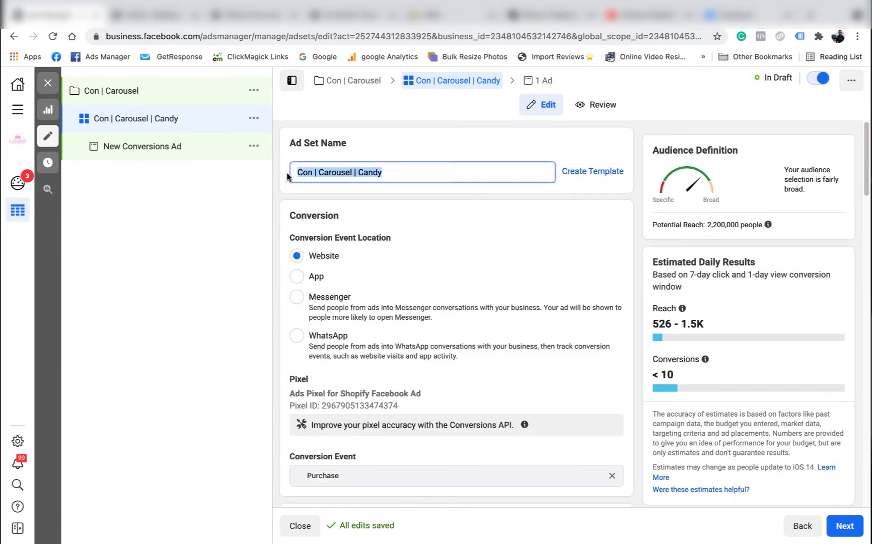
pyautogui.rightClick(323, 171)
pyautogui.click(361, 263)
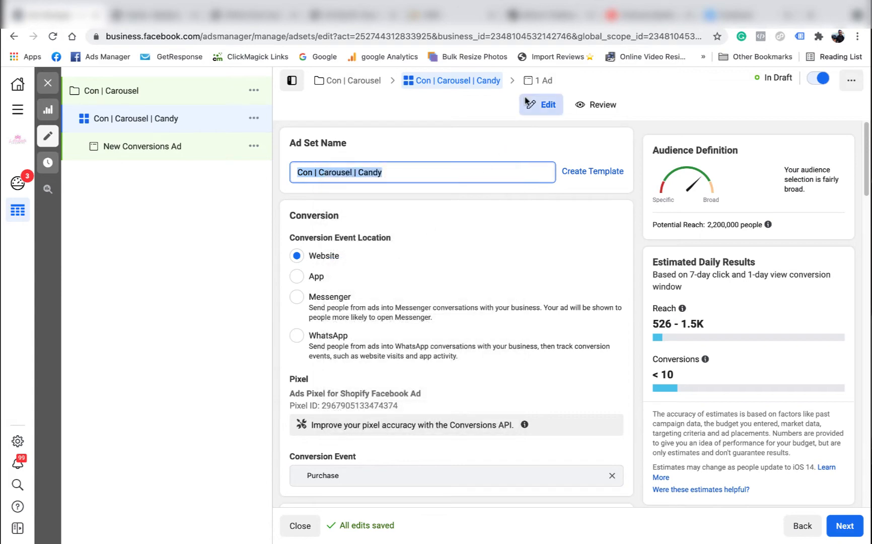
pyautogui.click(536, 81)
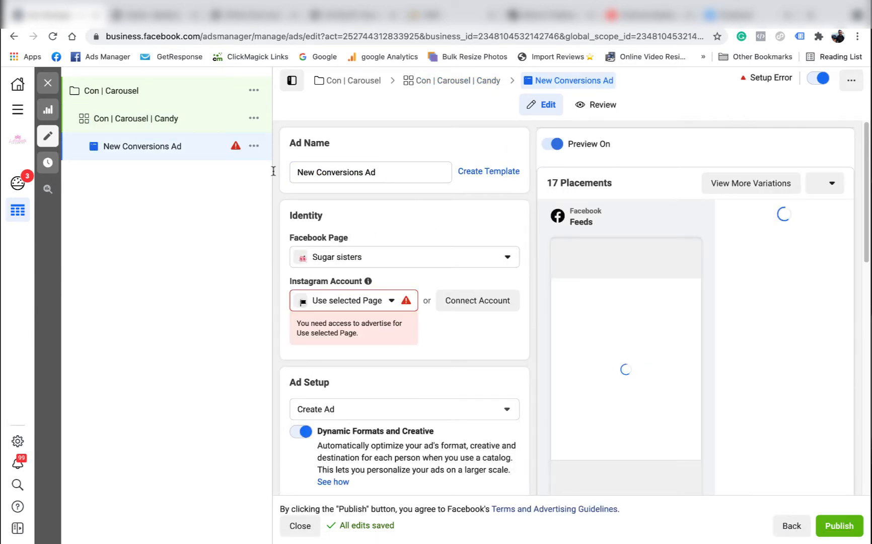
# Step: Rename the ad as "Con | Carousel | Candy" using the copied ad set name
pyautogui.tripleClick(323, 172)
pyautogui.rightClick(325, 172)
pyautogui.click(364, 277)
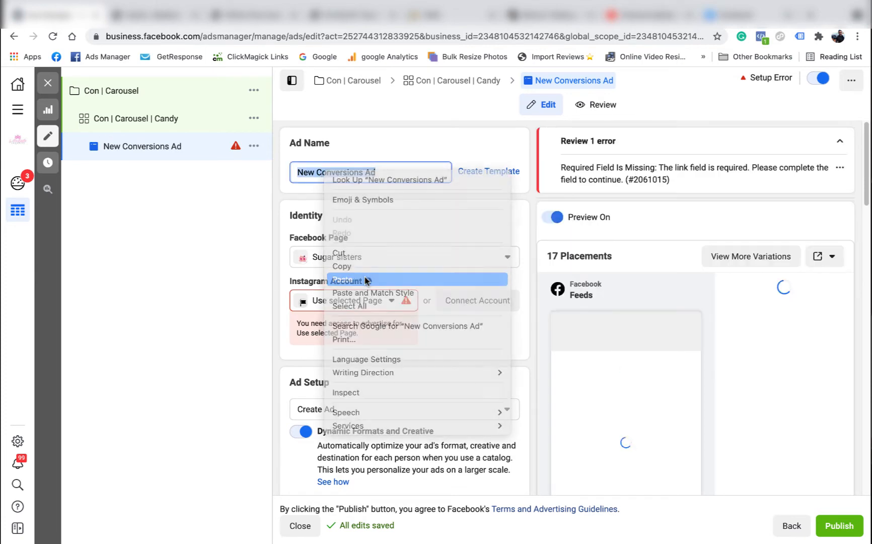
pyautogui.click(406, 170)
# Step: Select Create Ad as the ad setup option for the carousel ad
pyautogui.scroll(-2, 406, 169)
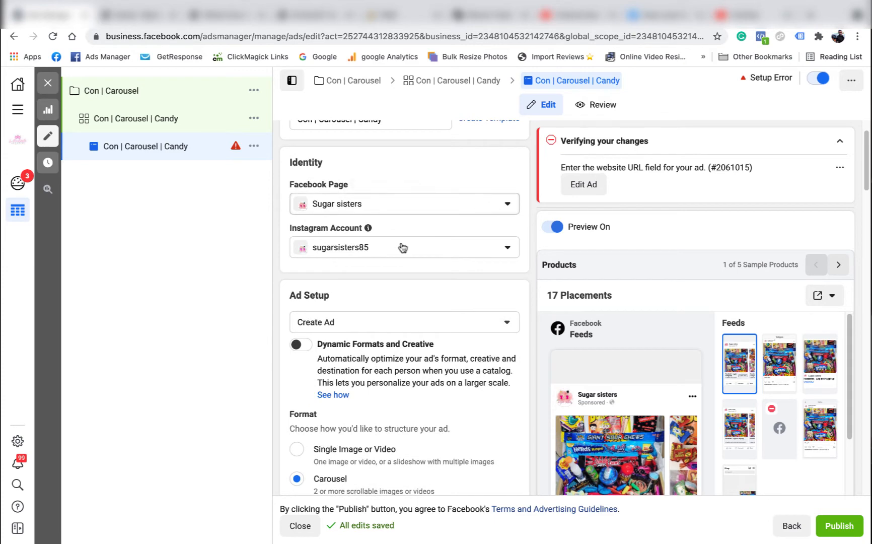
pyautogui.scroll(-1, 448, 216)
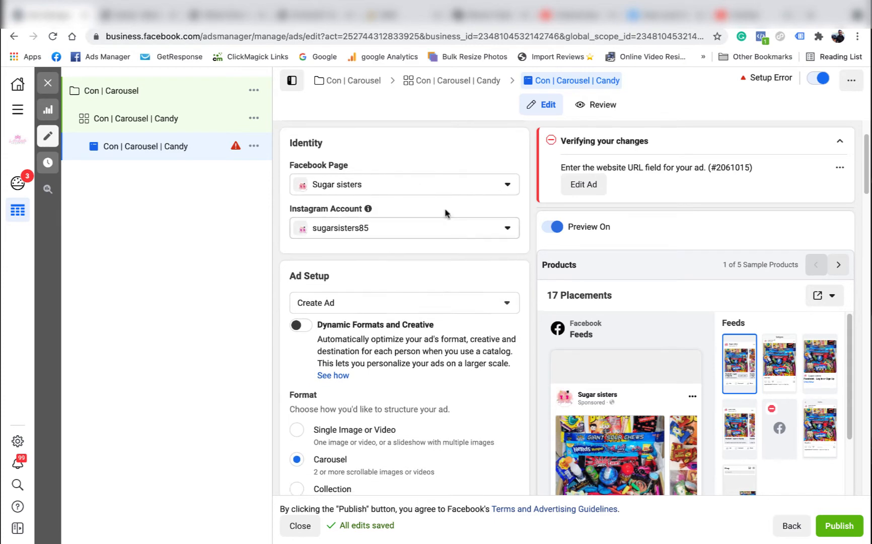
pyautogui.scroll(-3, 418, 247)
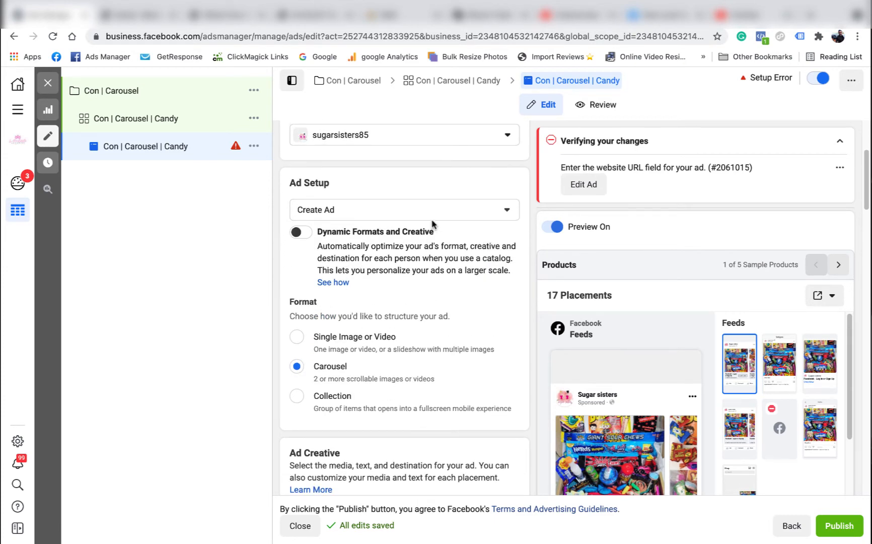
pyautogui.click(475, 212)
pyautogui.click(324, 239)
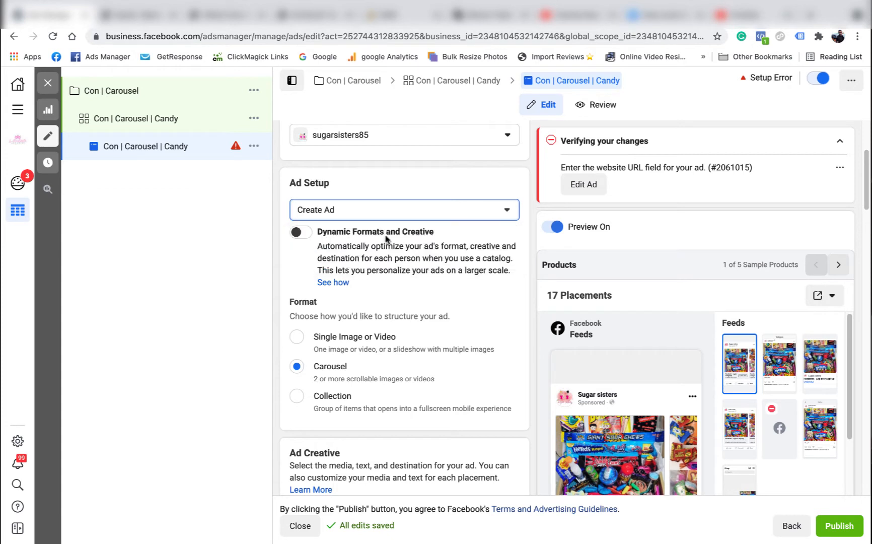
# Step: Set the ad creative's media source to "Manually choose images, videos and links"
pyautogui.scroll(-1, 376, 257)
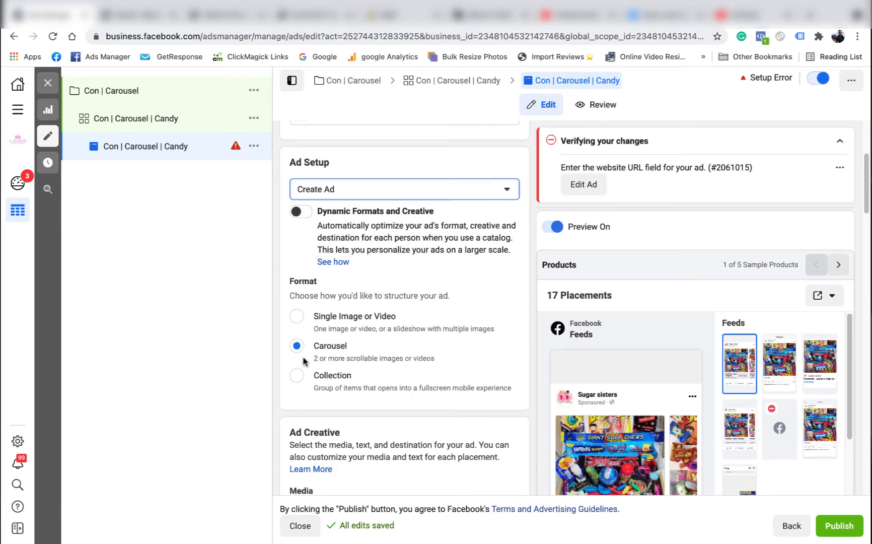
pyautogui.scroll(-3, 383, 352)
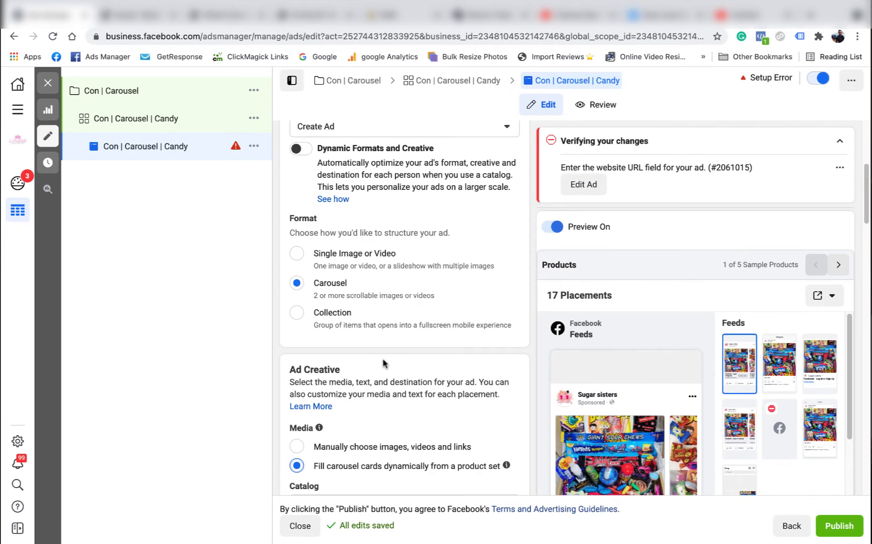
pyautogui.scroll(-4, 352, 393)
pyautogui.scroll(-5, 410, 380)
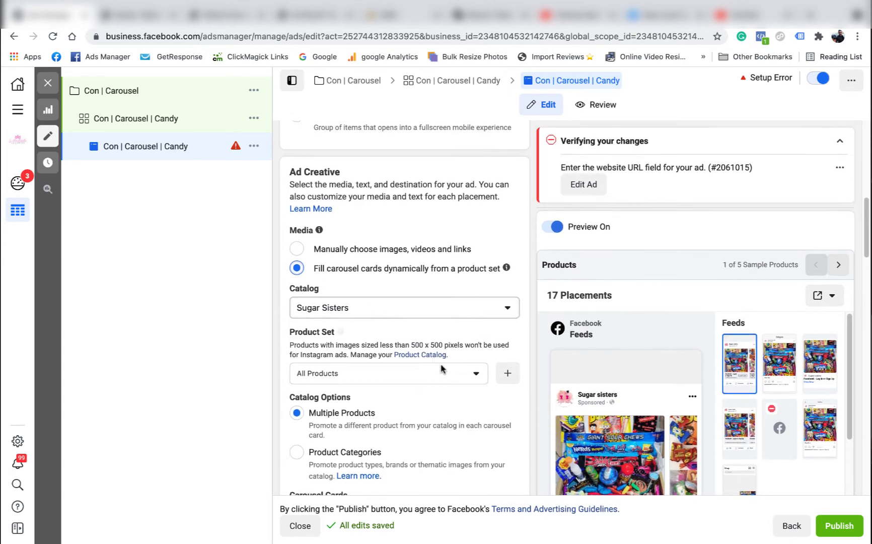
pyautogui.scroll(-1, 440, 369)
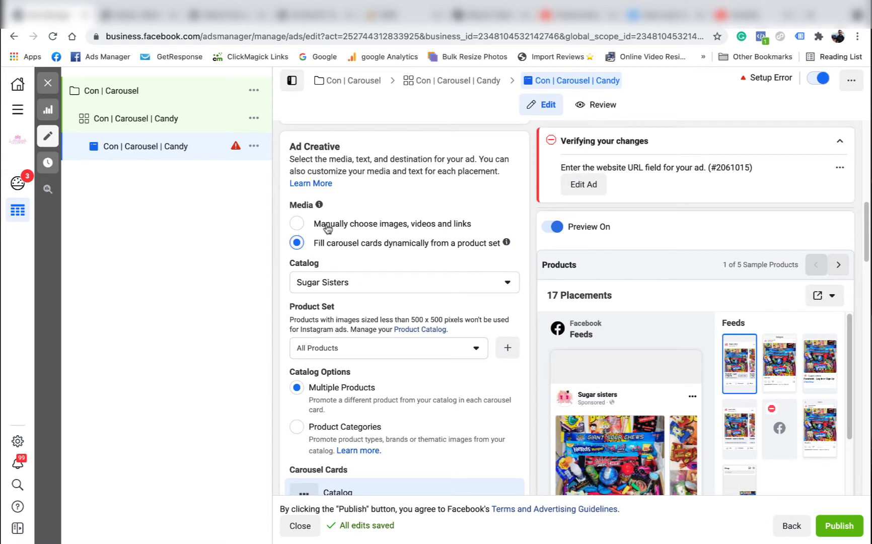
pyautogui.click(299, 225)
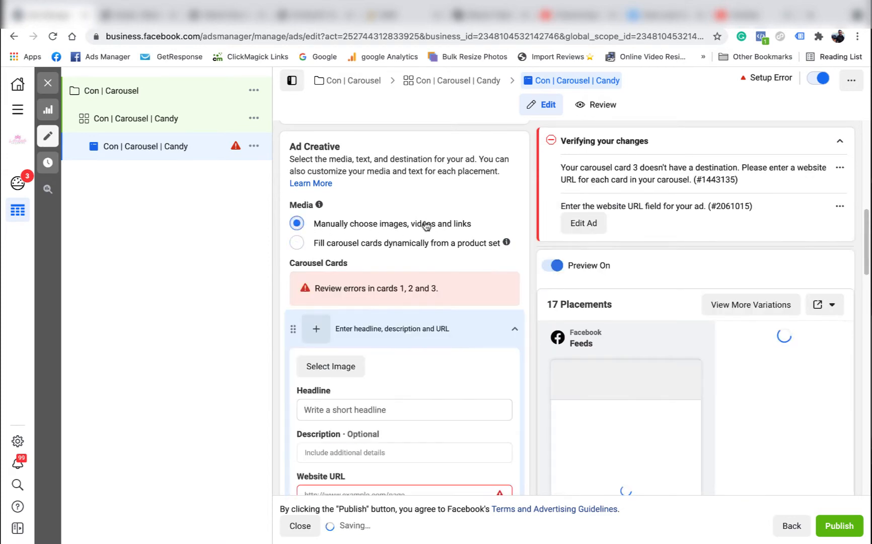
# Step: Upload the product screenshots and use the blue sour straps image, "Screen Shot 2021-10-12 at 3.01.15 pm.png", for the first carousel card
pyautogui.scroll(-2, 417, 284)
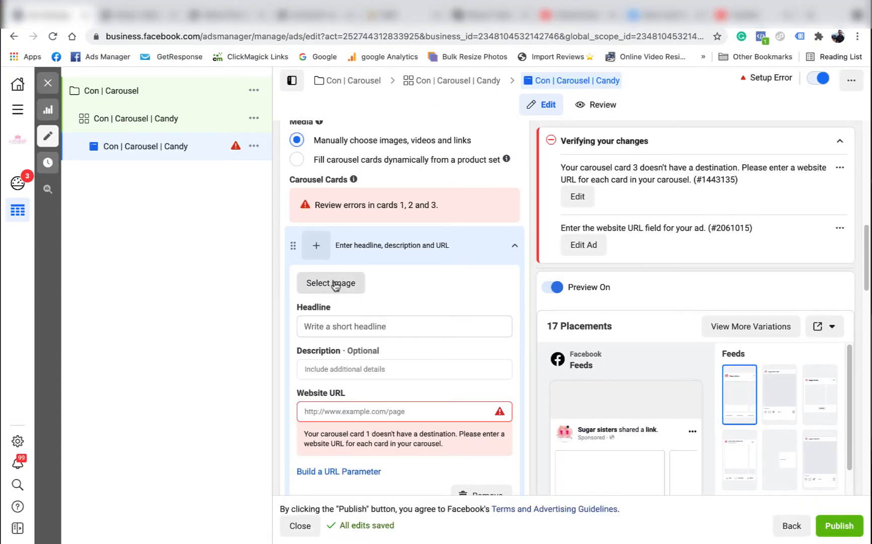
pyautogui.click(335, 284)
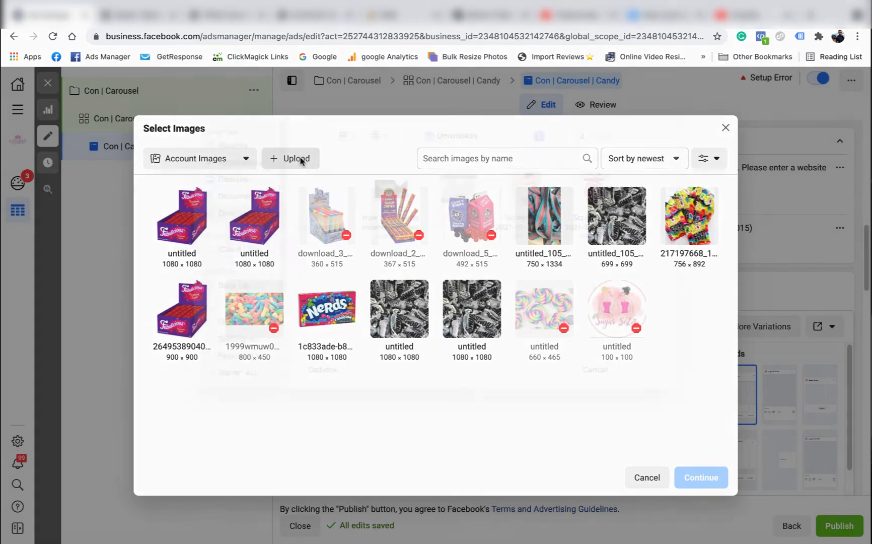
pyautogui.click(300, 160)
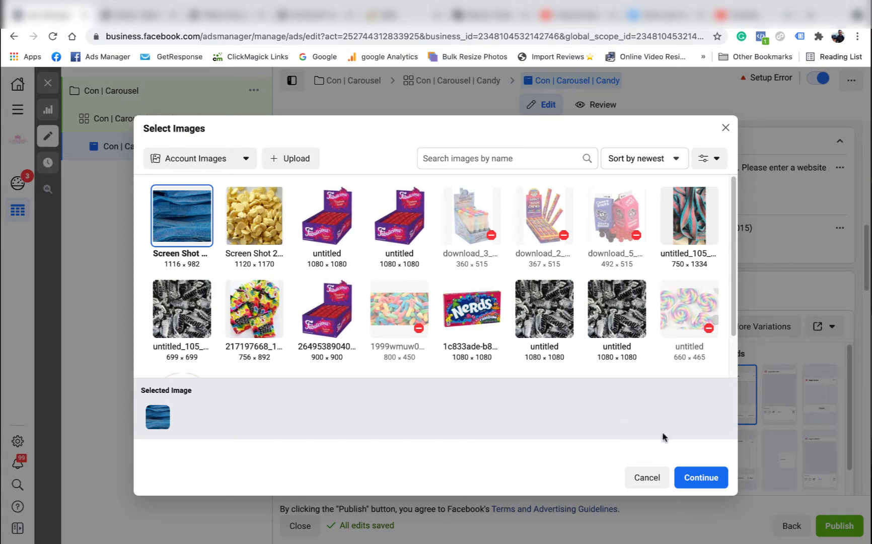
pyautogui.click(691, 470)
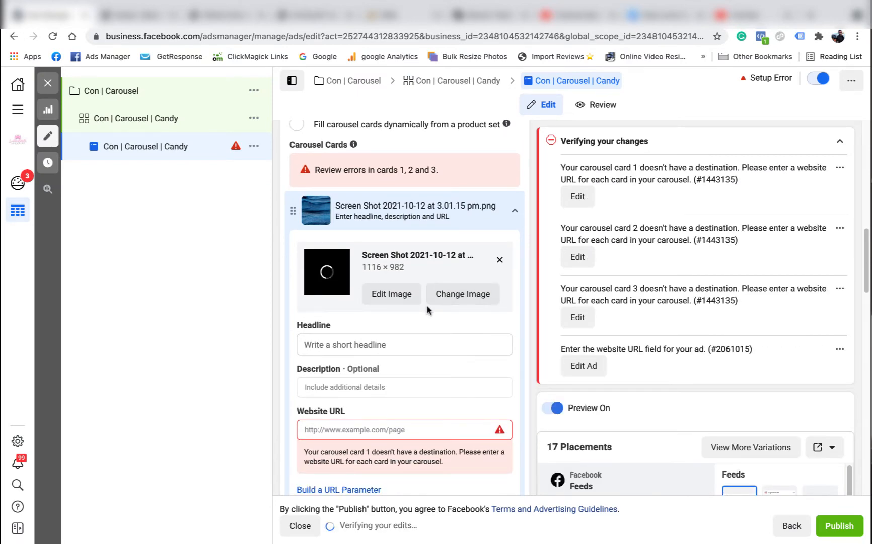
# Step: Give the first card the headline "KA BLUEY Sour Straps" and the description "$3", checking the price on its product page
pyautogui.scroll(-2, 432, 327)
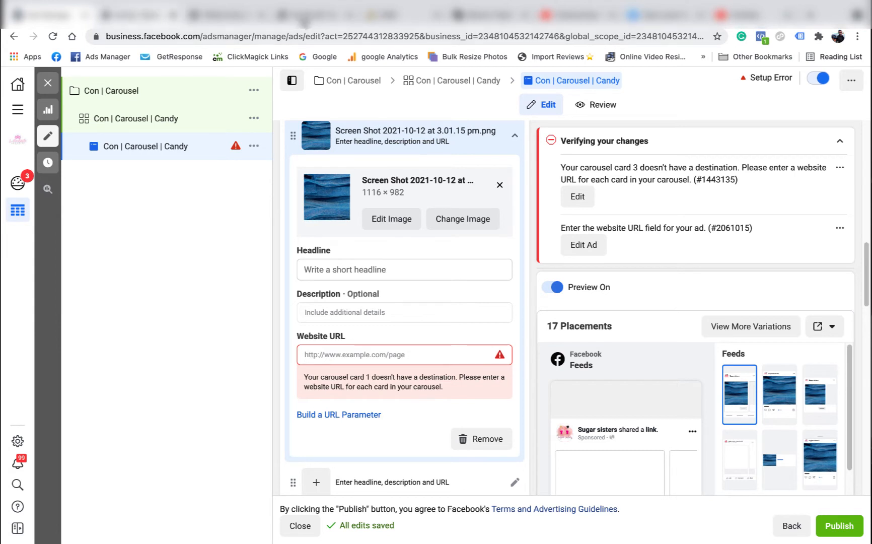
pyautogui.rightClick(326, 266)
pyautogui.click(367, 351)
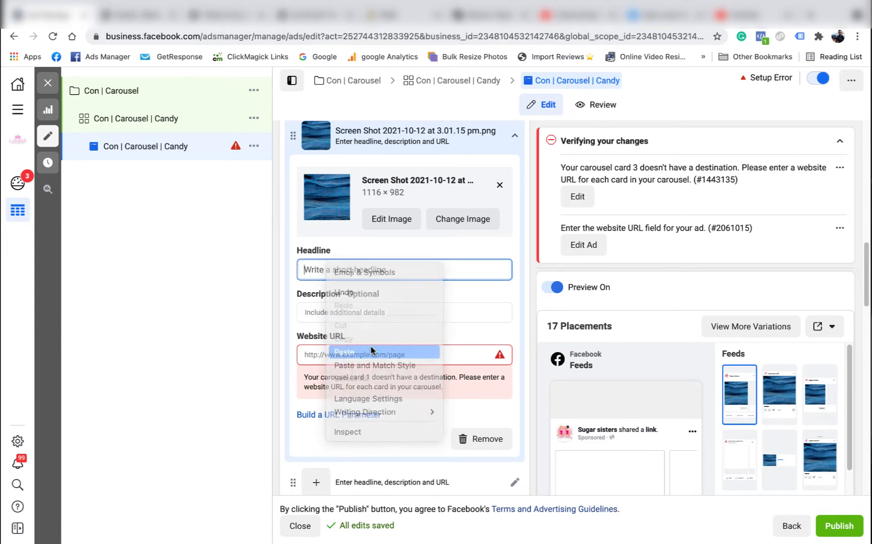
pyautogui.click(349, 312)
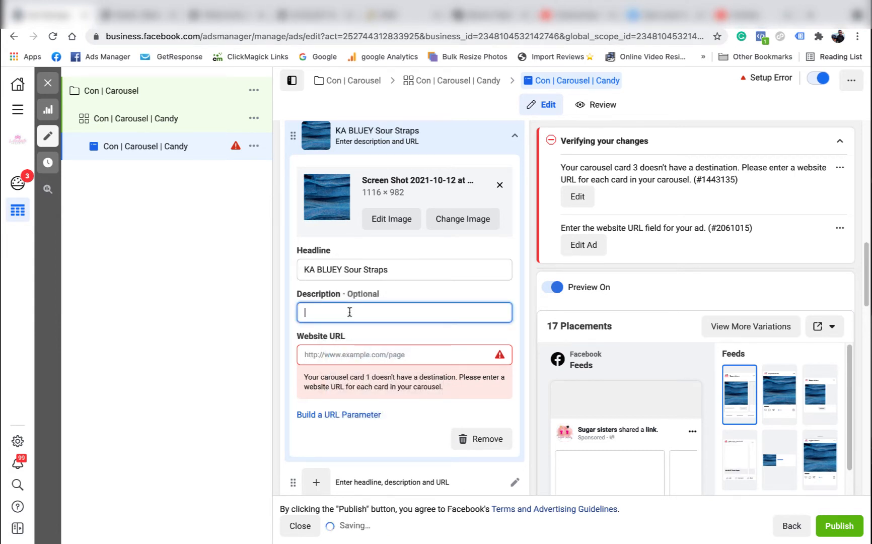
pyautogui.click(316, 19)
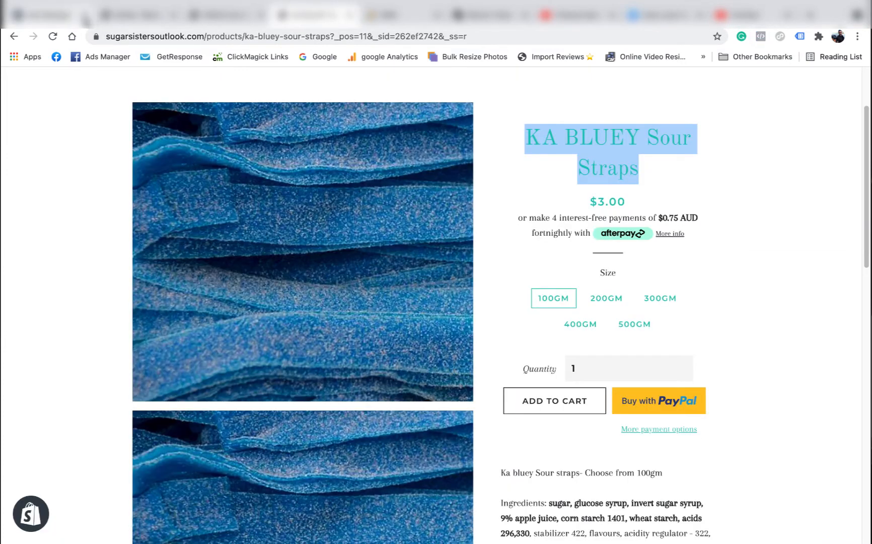
pyautogui.click(34, 19)
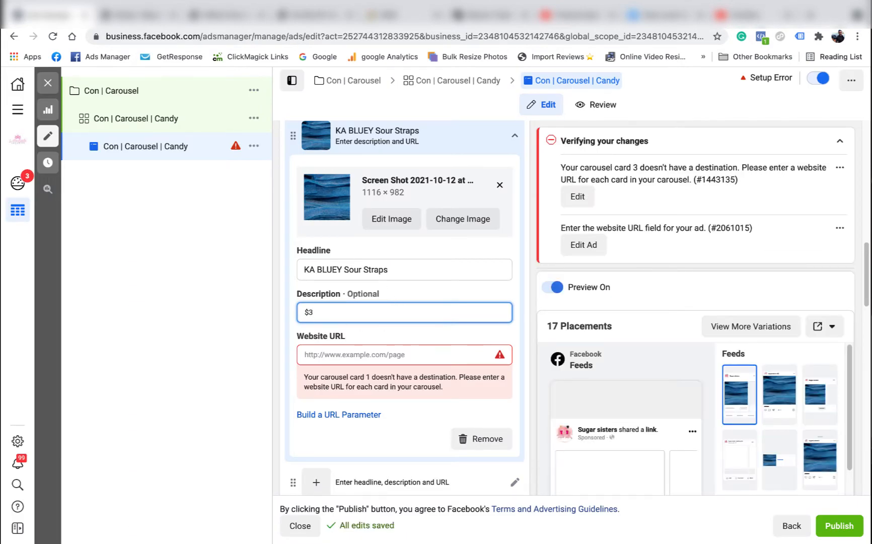
pyautogui.click(510, 289)
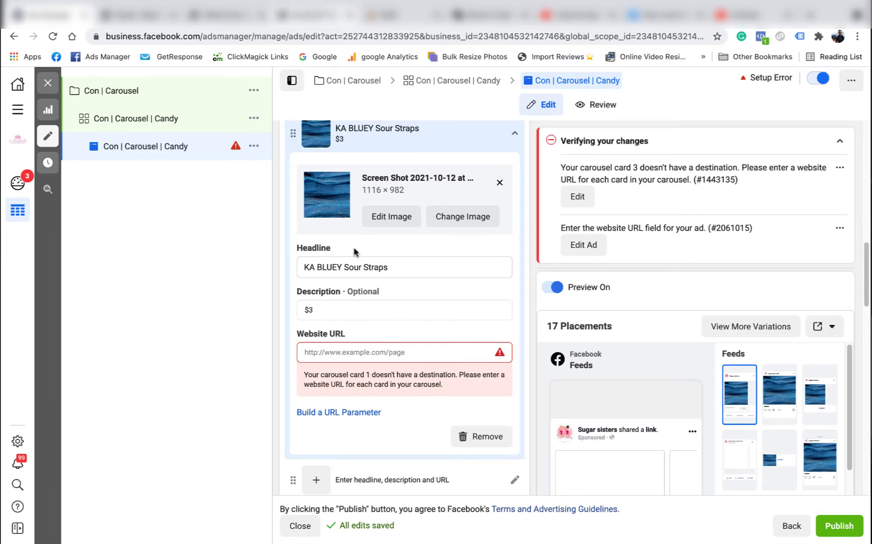
pyautogui.click(308, 16)
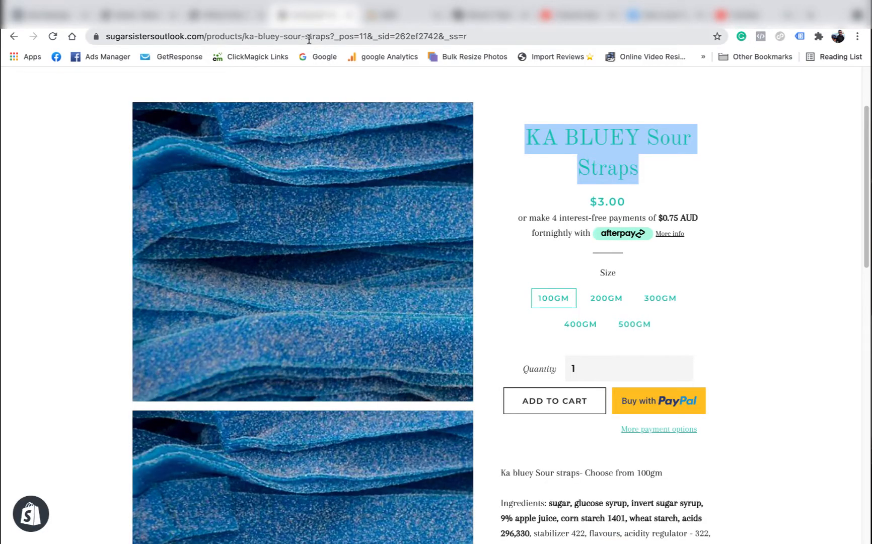
pyautogui.click(334, 36)
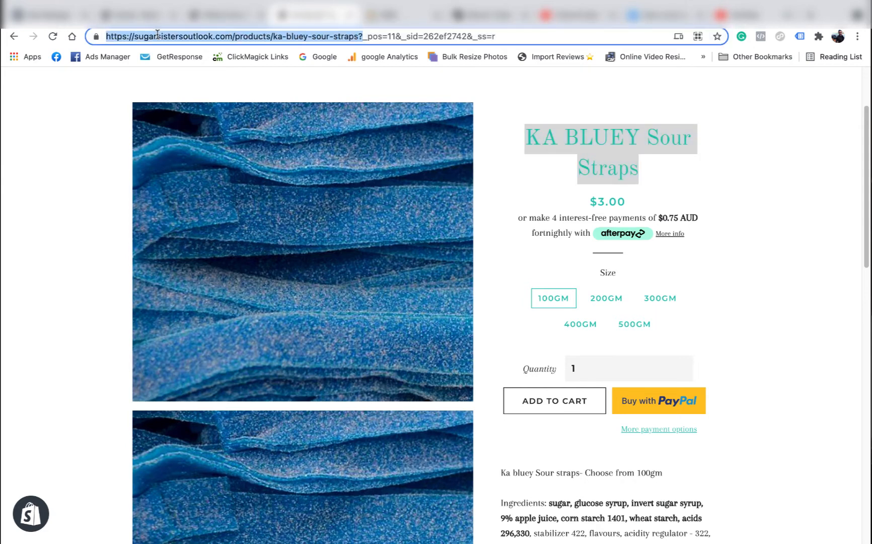
pyautogui.rightClick(159, 36)
pyautogui.click(189, 136)
pyautogui.click(47, 15)
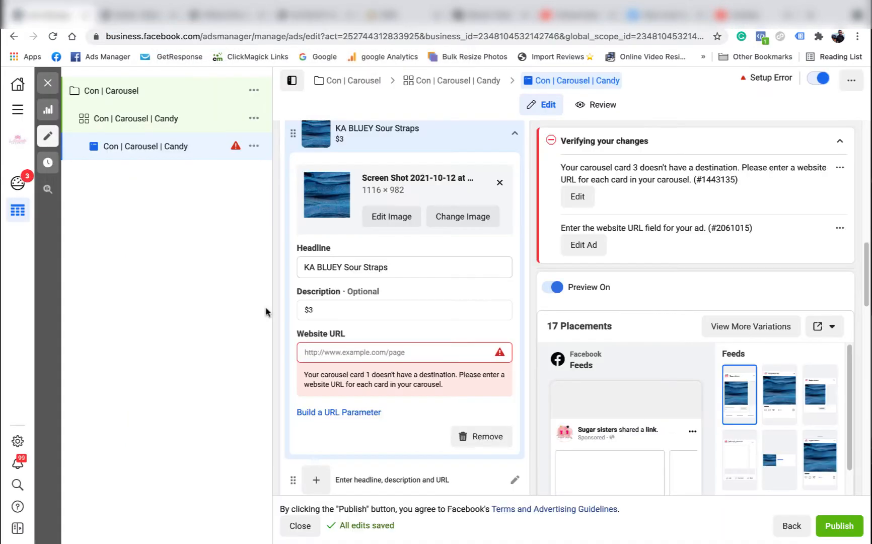
pyautogui.rightClick(323, 351)
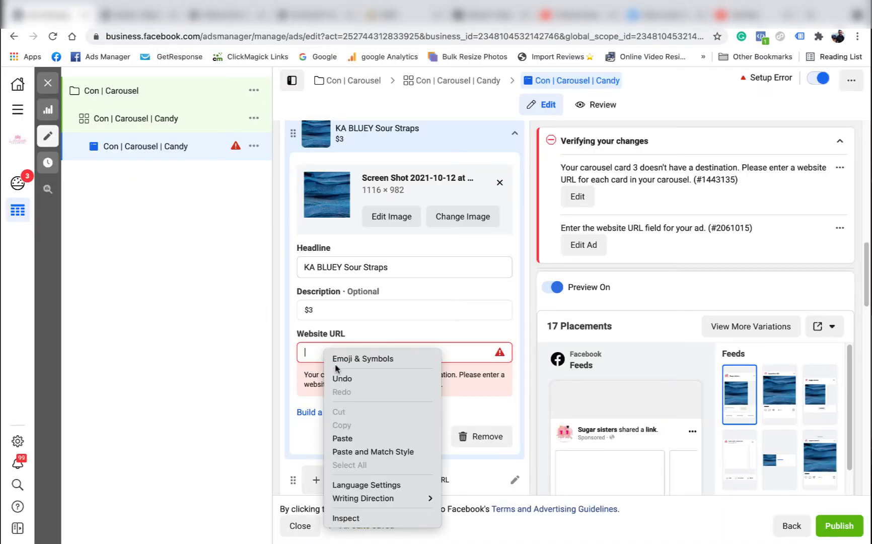
pyautogui.click(347, 438)
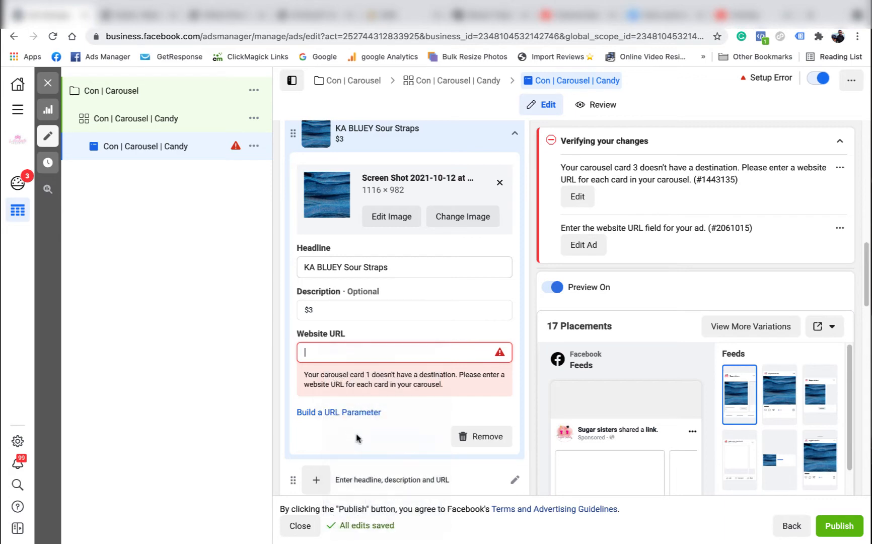
pyautogui.click(514, 327)
pyautogui.scroll(1, 512, 326)
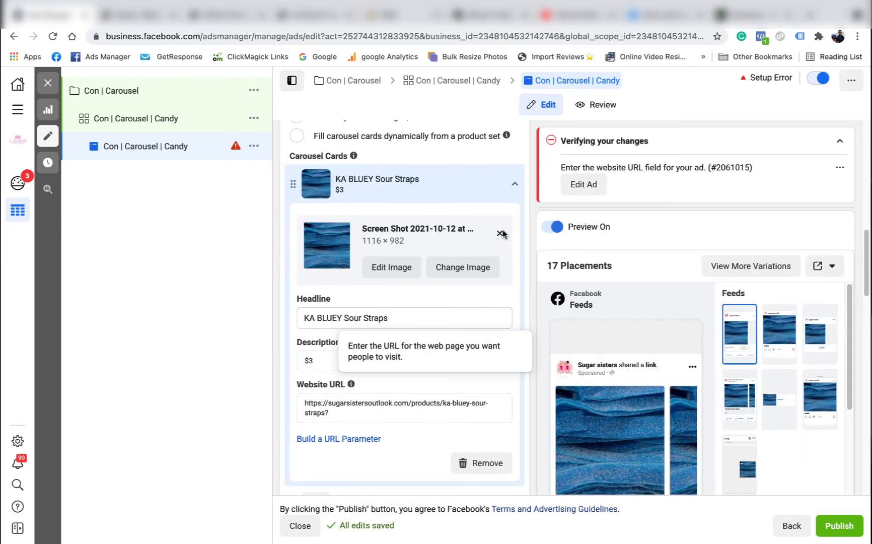
pyautogui.click(515, 185)
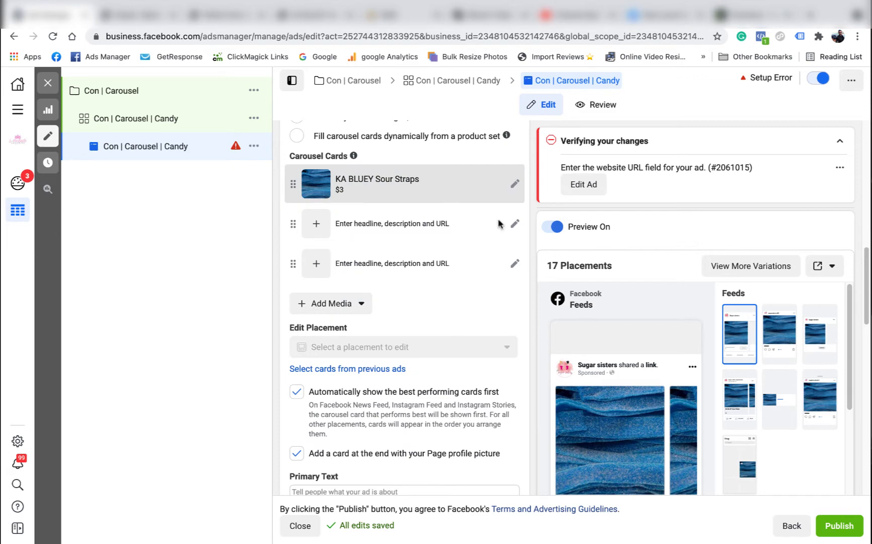
# Step: Open the second carousel card and assign it the yellow buds image, "Screen Shot 2021-10-12 at 3.01.05 pm.png"
pyautogui.click(318, 226)
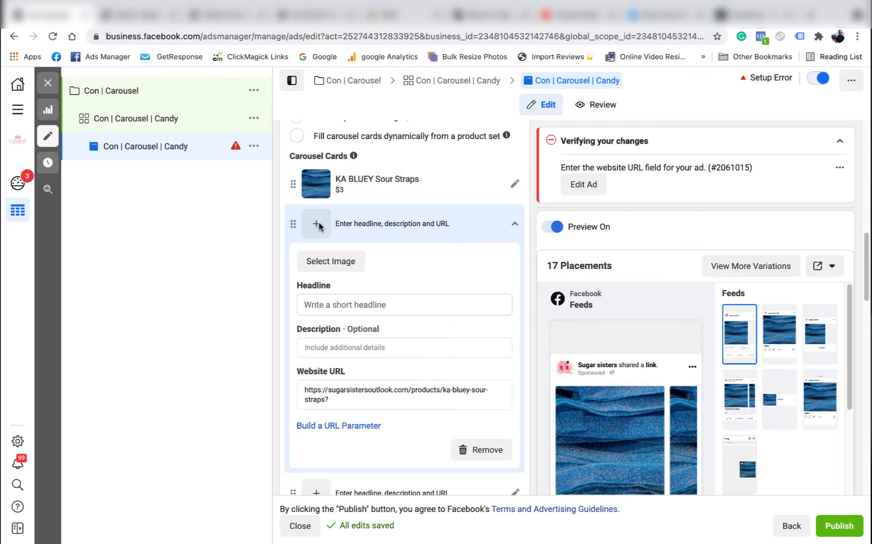
pyautogui.click(332, 262)
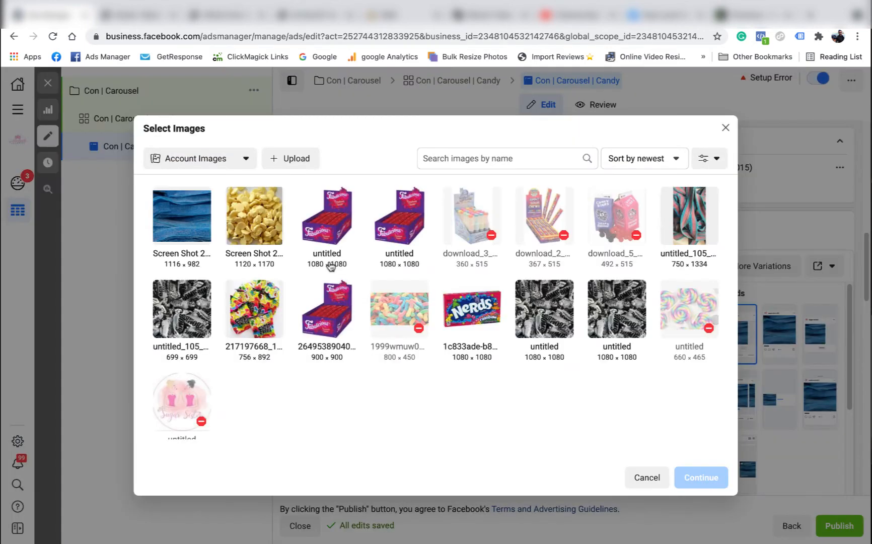
pyautogui.click(255, 210)
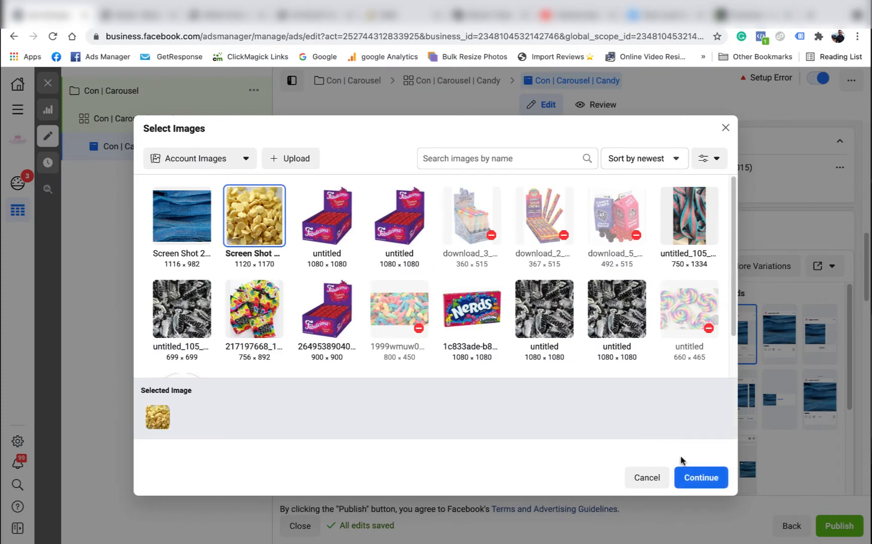
pyautogui.click(696, 475)
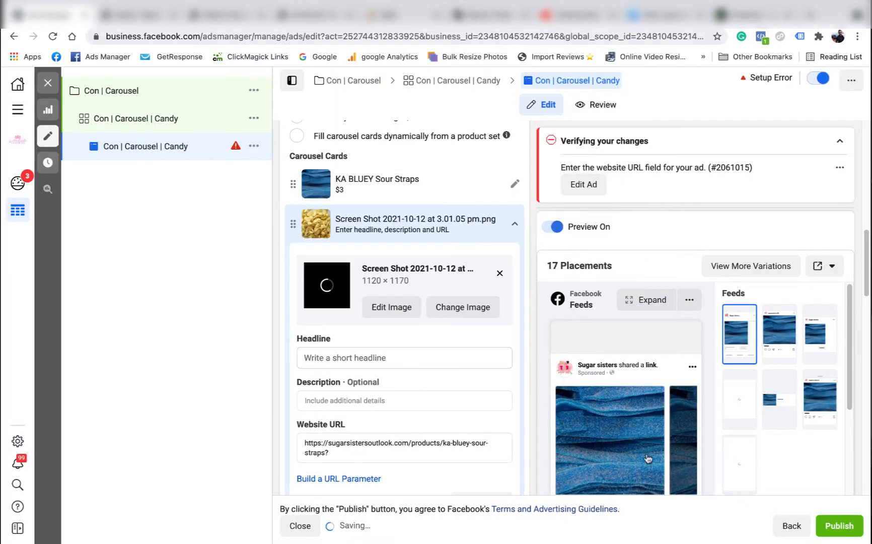
# Step: Copy the product title "White Choc buds" from its store page into the second card's headline
pyautogui.click(226, 17)
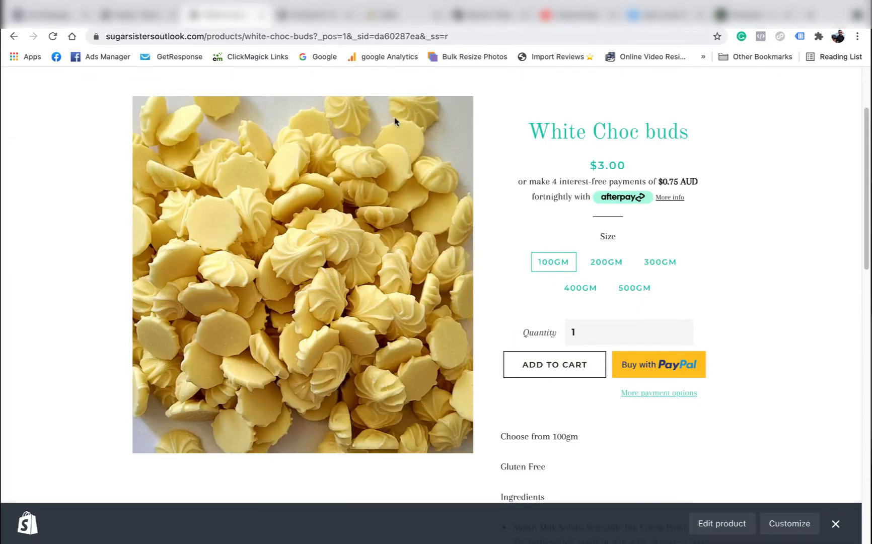
pyautogui.moveTo(685, 132); pyautogui.dragTo(527, 132)
pyautogui.rightClick(569, 134)
pyautogui.click(590, 158)
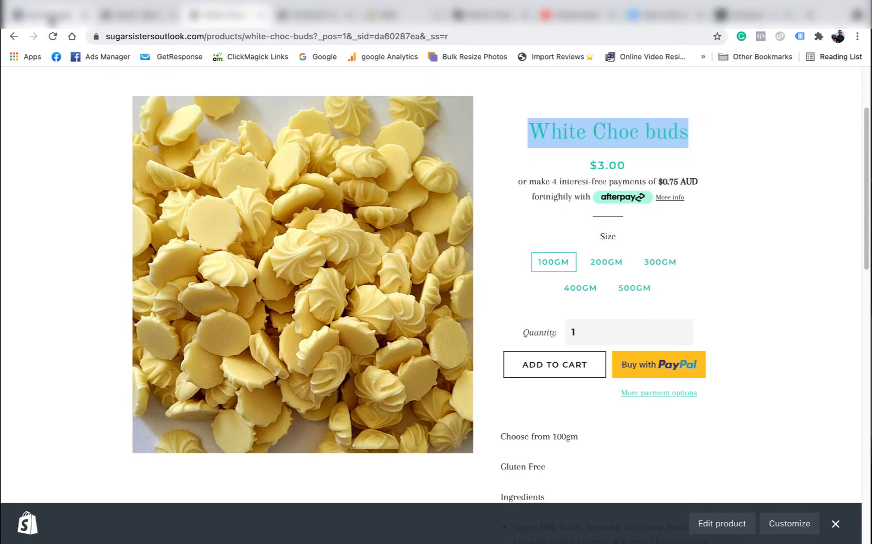
pyautogui.click(50, 17)
pyautogui.rightClick(326, 357)
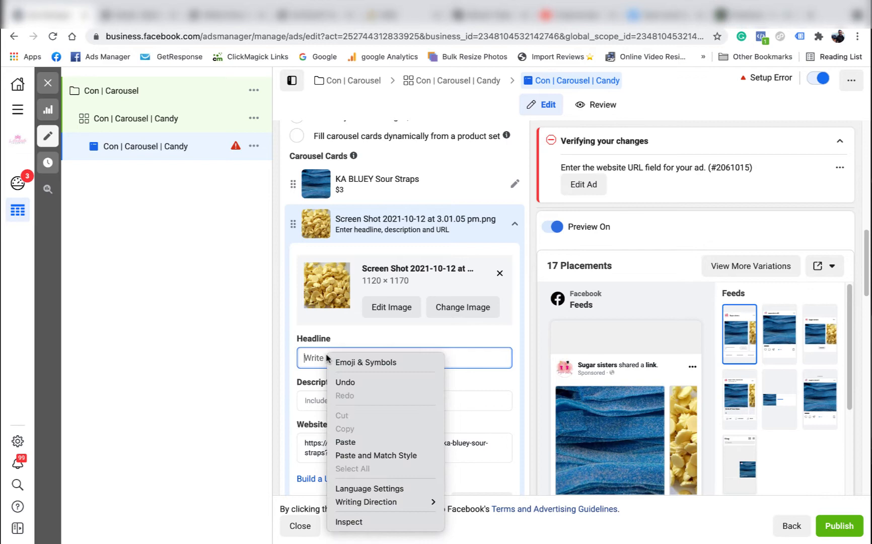
pyautogui.click(355, 441)
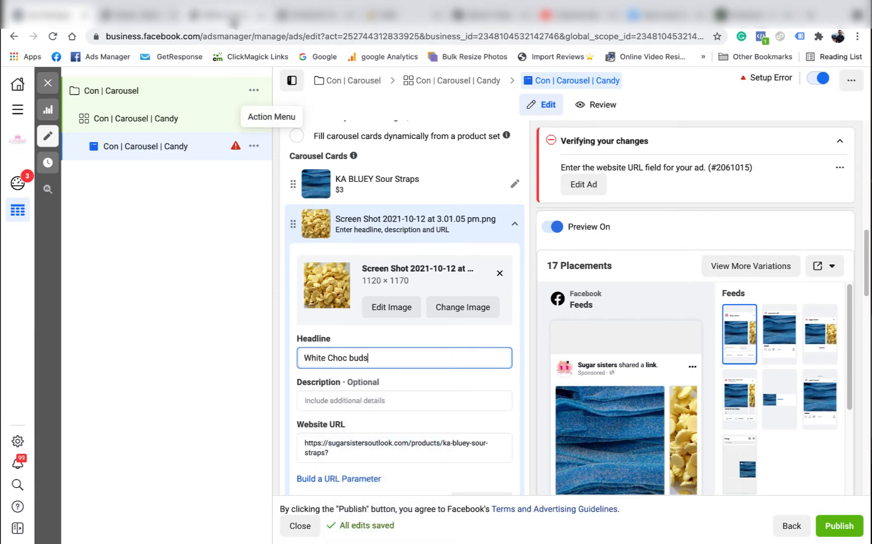
pyautogui.click(233, 19)
pyautogui.click(267, 37)
pyautogui.click(352, 36)
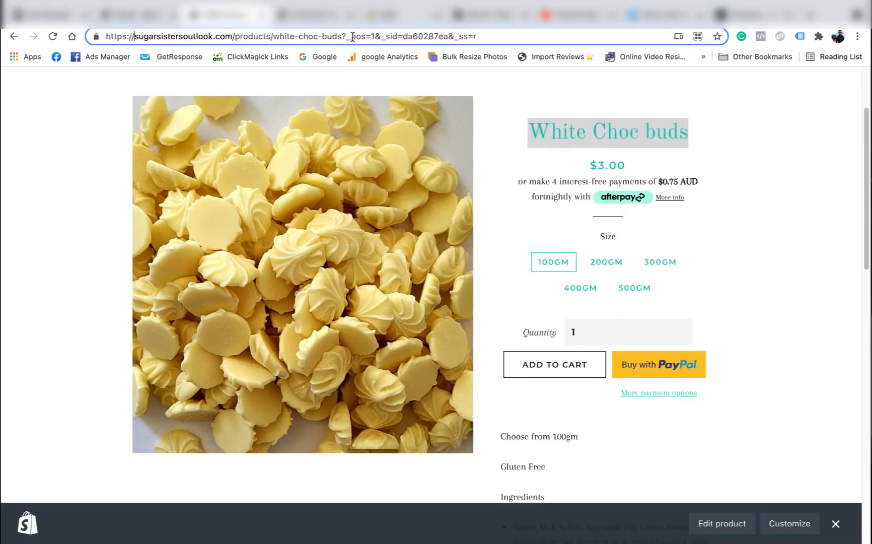
pyautogui.moveTo(344, 36); pyautogui.dragTo(72, 35)
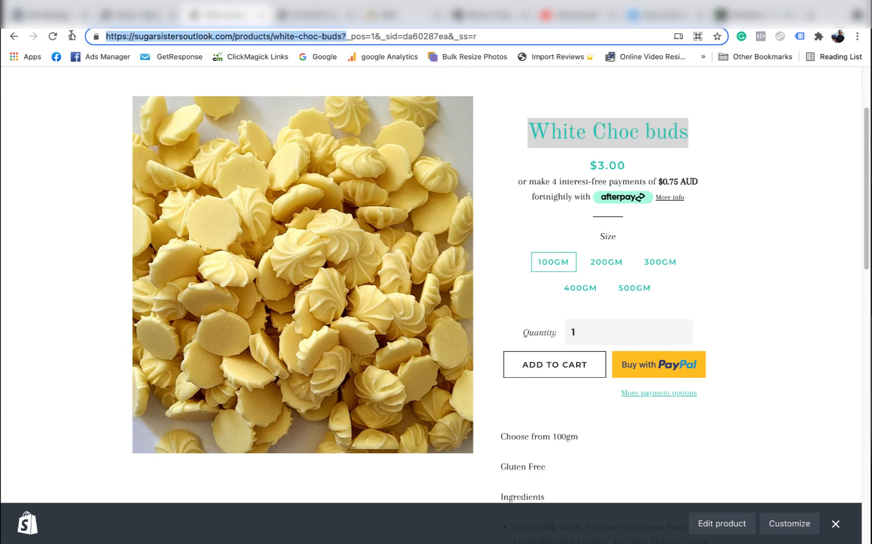
pyautogui.rightClick(162, 42)
pyautogui.click(193, 139)
pyautogui.click(50, 17)
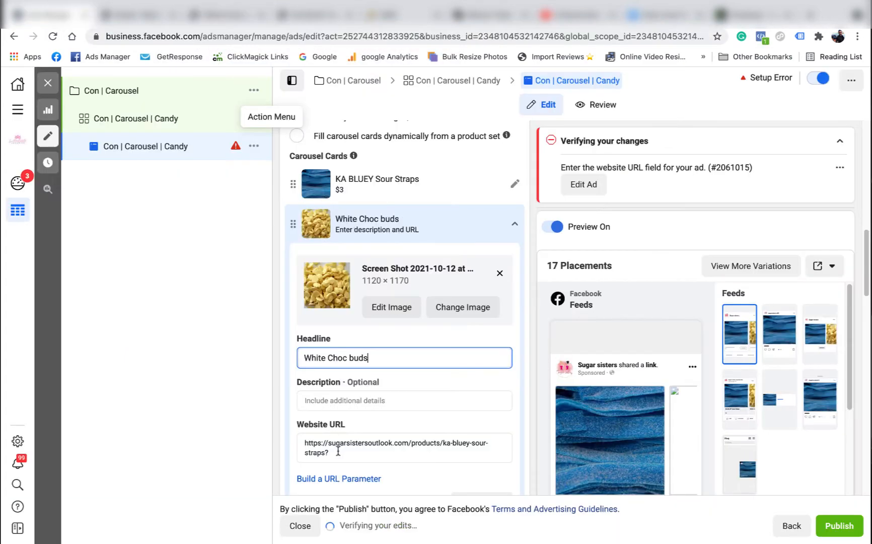
pyautogui.moveTo(336, 452); pyautogui.dragTo(295, 443)
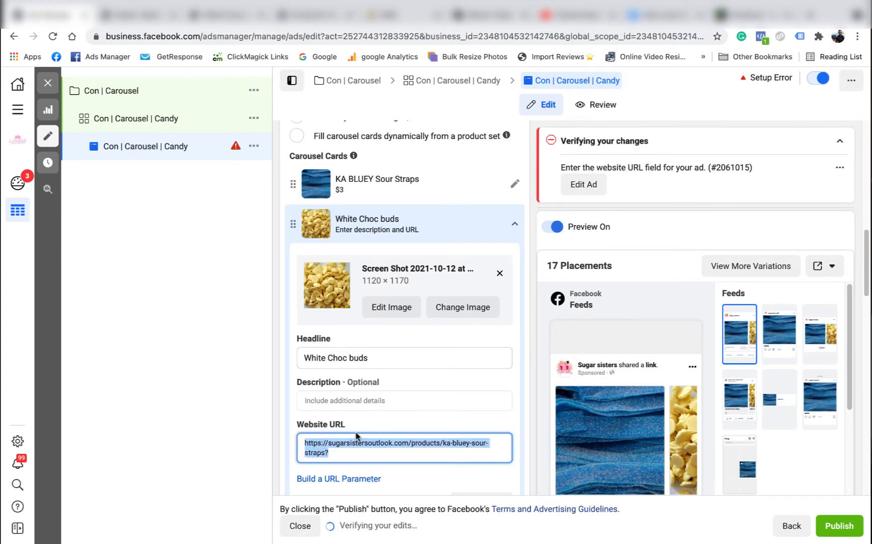
pyautogui.scroll(-2, 322, 386)
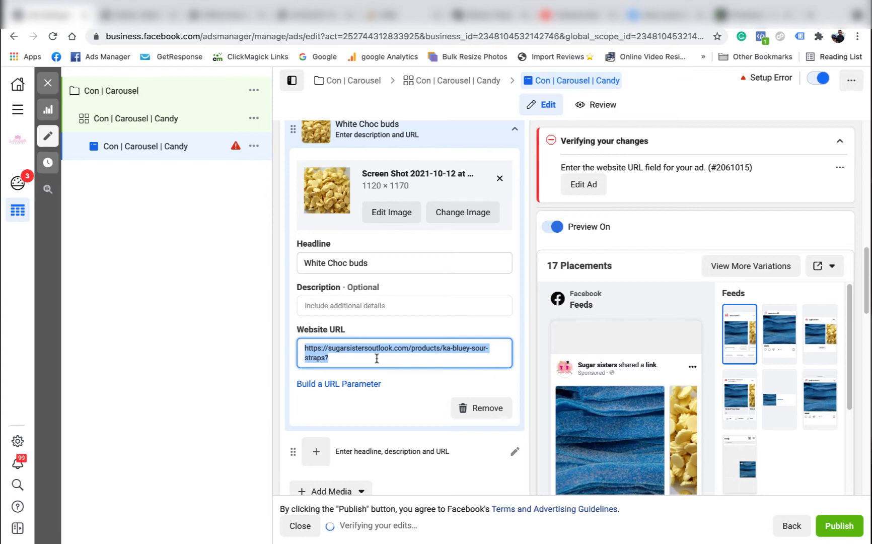
pyautogui.rightClick(324, 354)
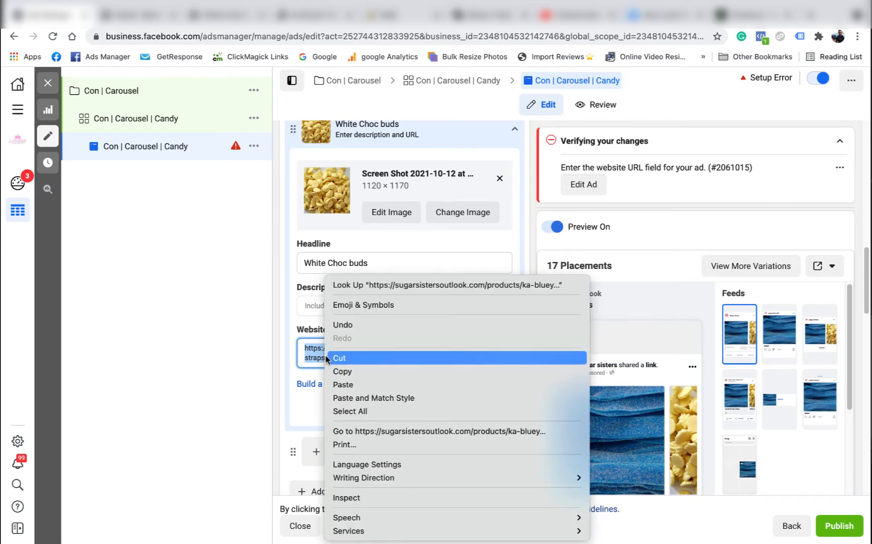
pyautogui.click(357, 384)
# Step: Give the second card, White Choc buds, the description "$3"
pyautogui.click(325, 308)
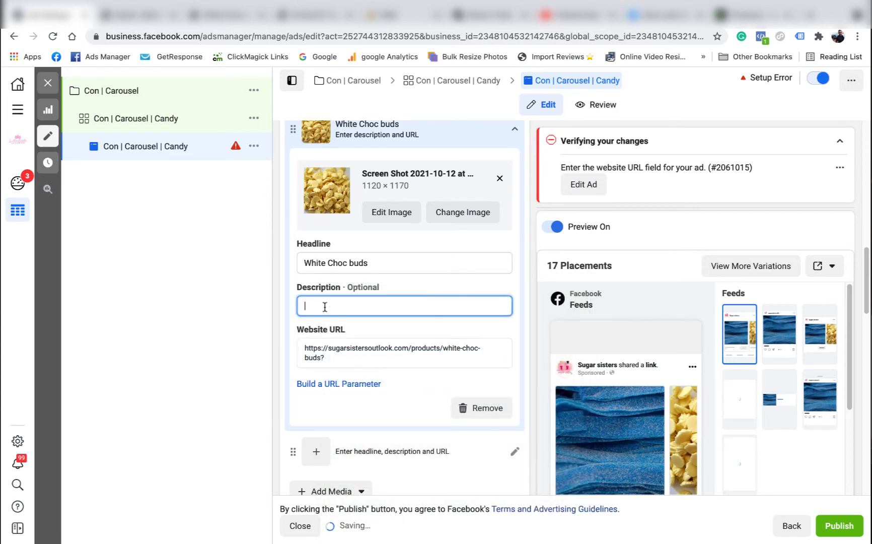
pyautogui.write('$')
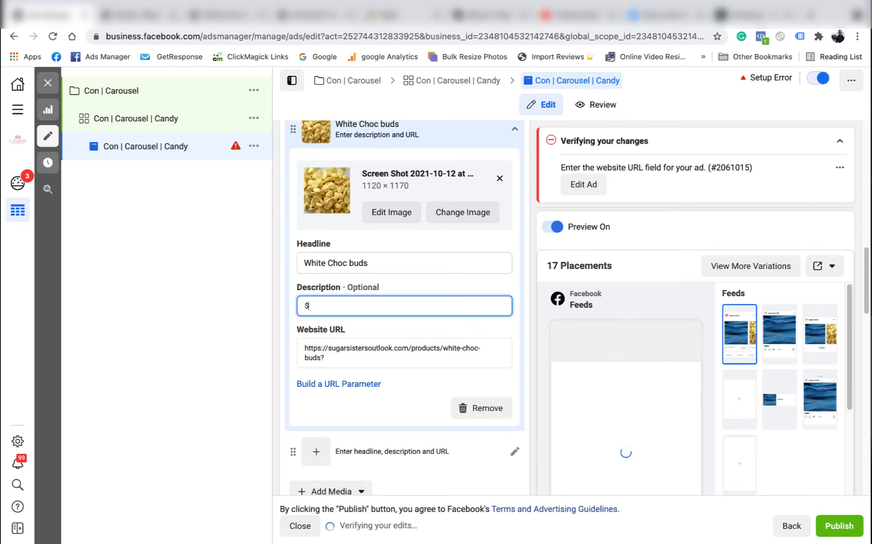
pyautogui.write('3')
pyautogui.click(511, 288)
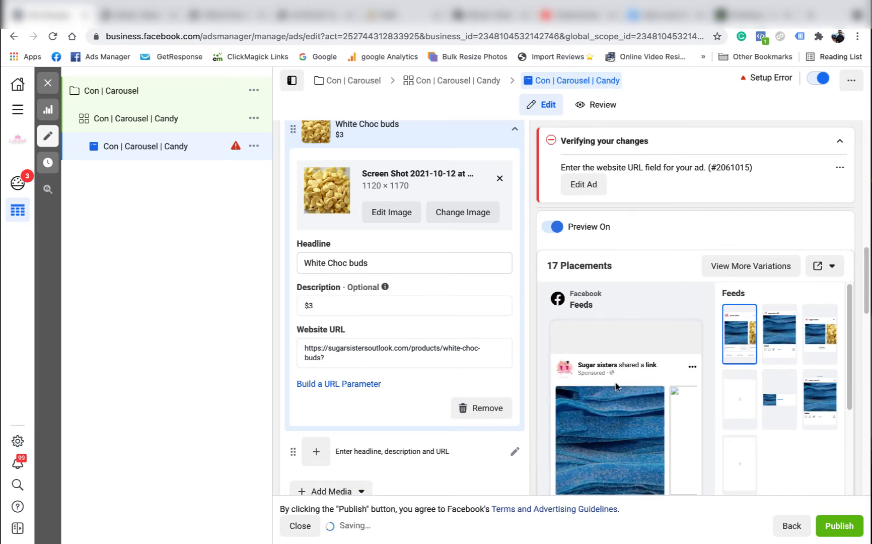
# Step: Review the ad preview and the remaining ad settings, and set the call to action to Shop Now
pyautogui.scroll(-3, 626, 410)
pyautogui.scroll(-3, 624, 410)
pyautogui.scroll(-5, 775, 393)
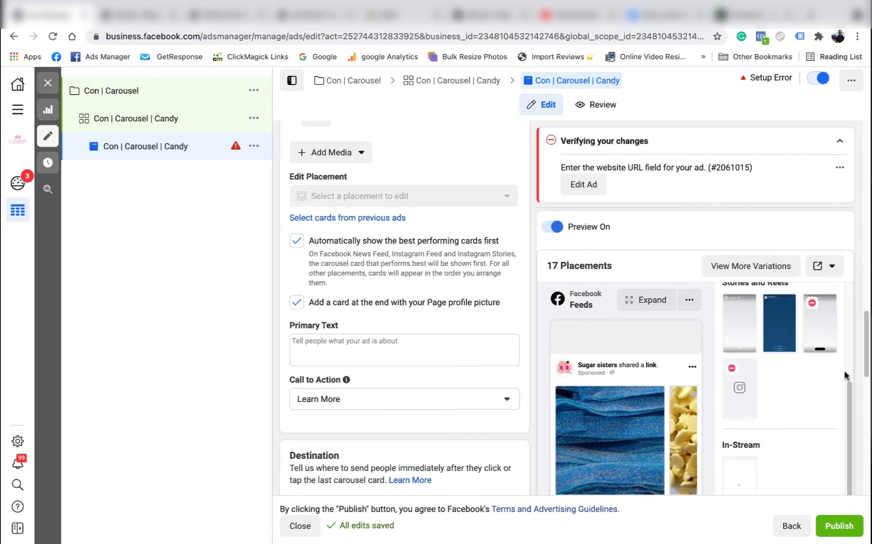
pyautogui.scroll(-10, 714, 424)
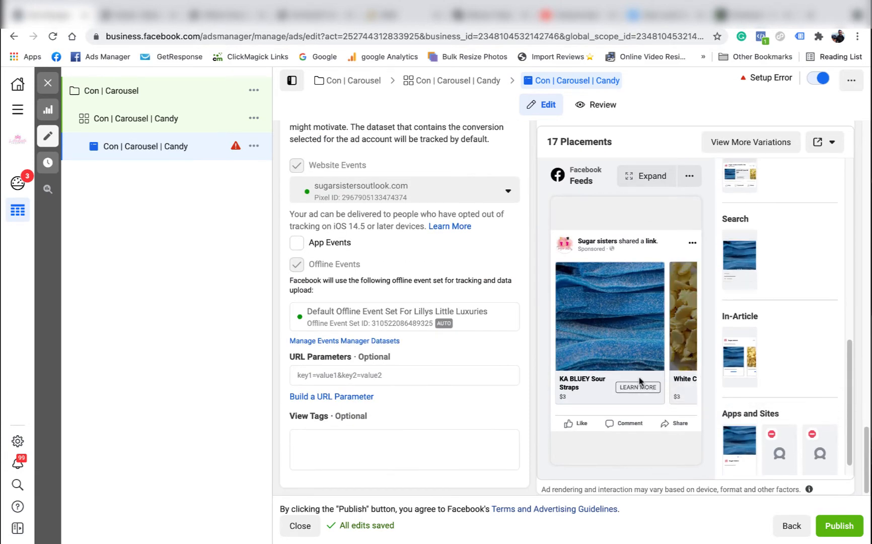
pyautogui.scroll(8, 419, 341)
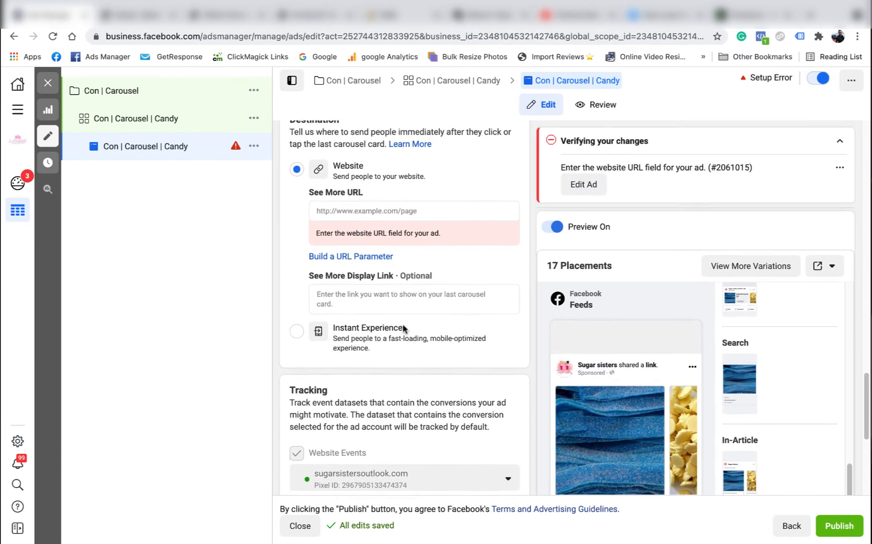
pyautogui.scroll(3, 402, 325)
pyautogui.click(506, 334)
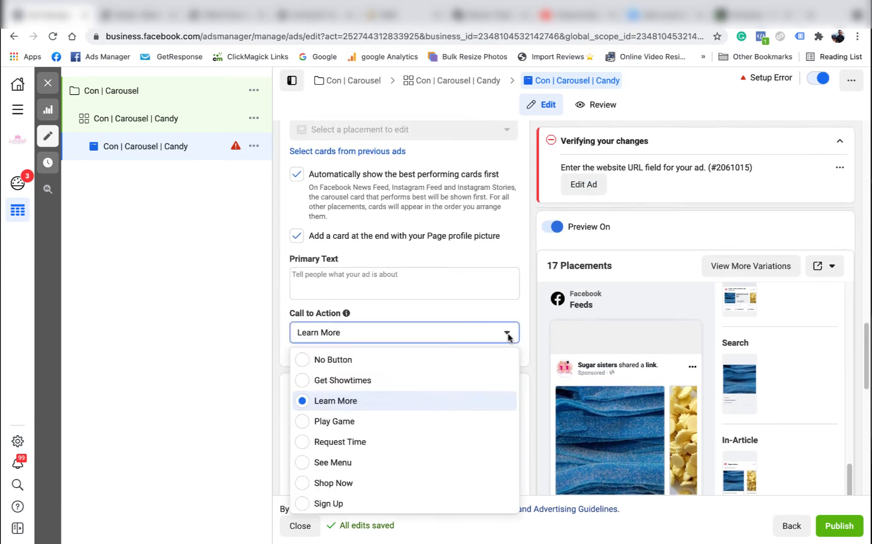
pyautogui.scroll(-1, 352, 465)
pyautogui.click(351, 464)
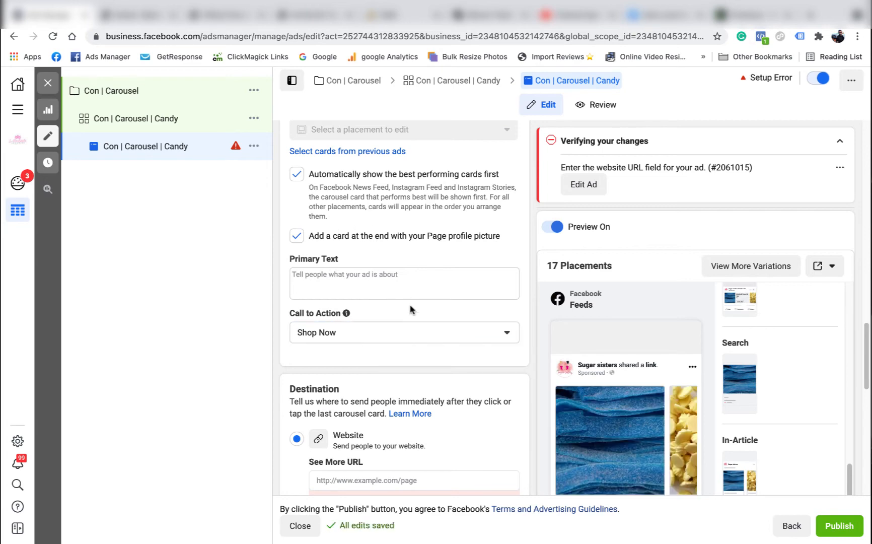
# Step: Collapse the second card, then open the third carousel card and assign it the 1080 × 1080 Nerds box image from the account images
pyautogui.scroll(8, 409, 308)
pyautogui.scroll(4, 410, 305)
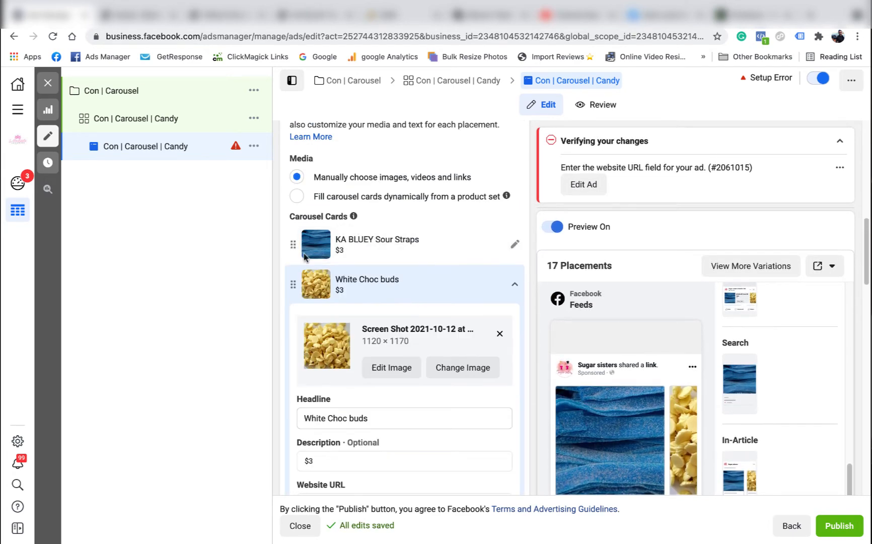
pyautogui.click(514, 287)
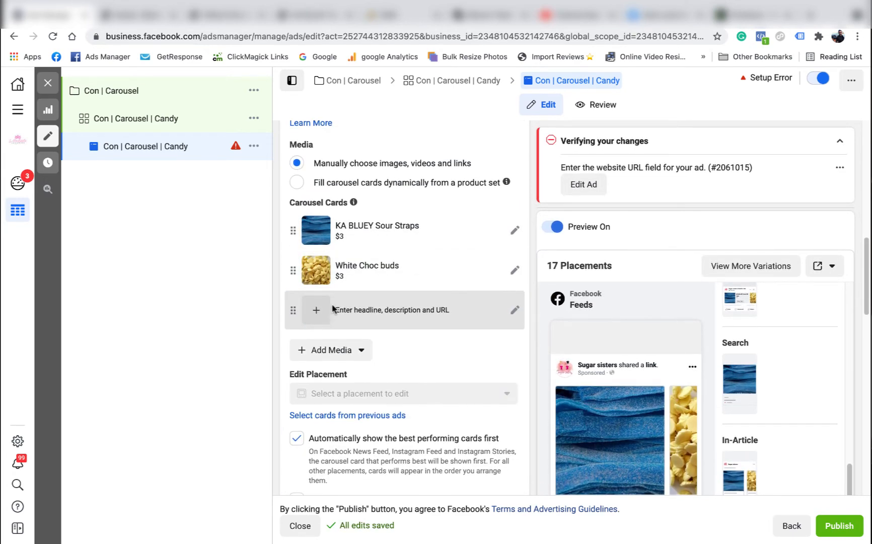
pyautogui.click(322, 312)
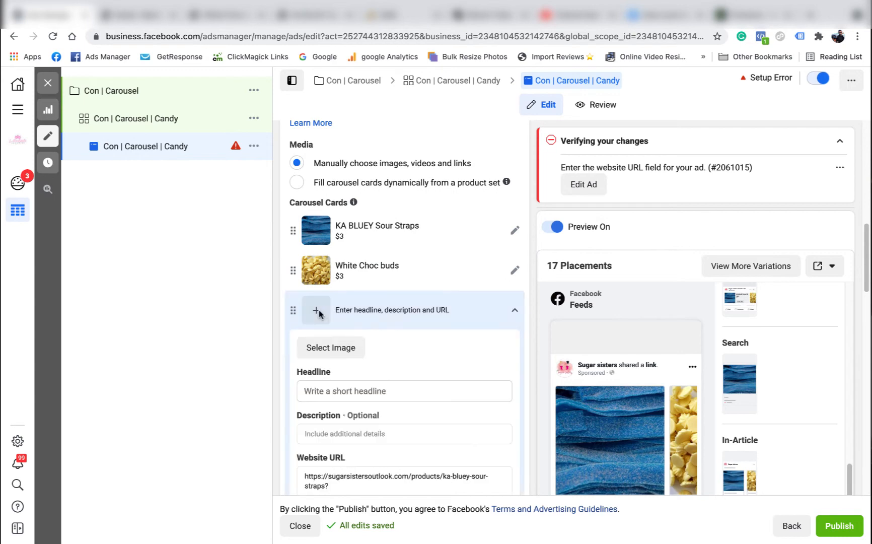
pyautogui.click(331, 347)
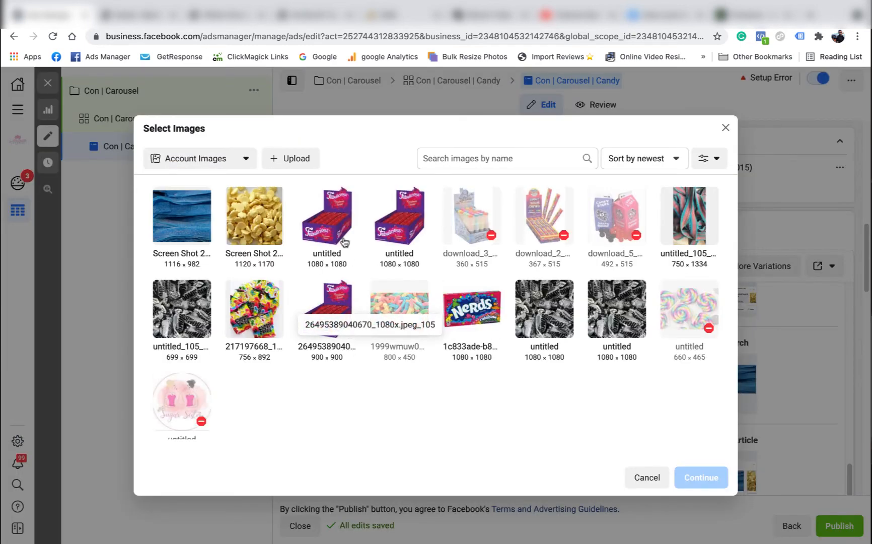
pyautogui.click(473, 312)
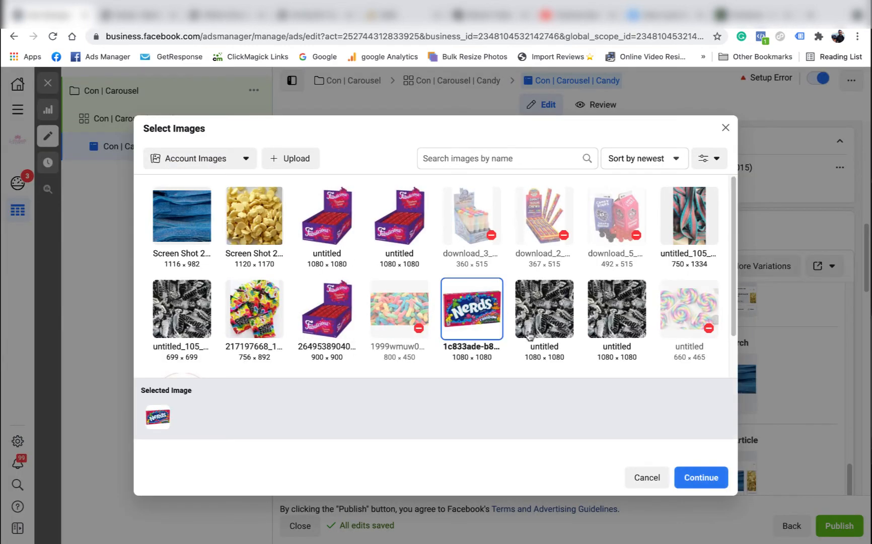
pyautogui.click(705, 478)
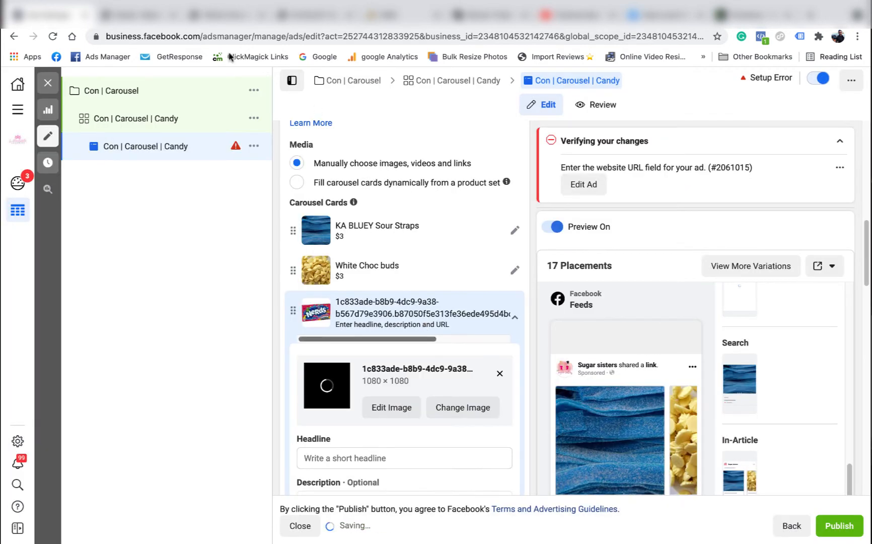
# Step: Copy the product title "Nerds- Rainbow" from its store page into the third card's headline
pyautogui.click(133, 15)
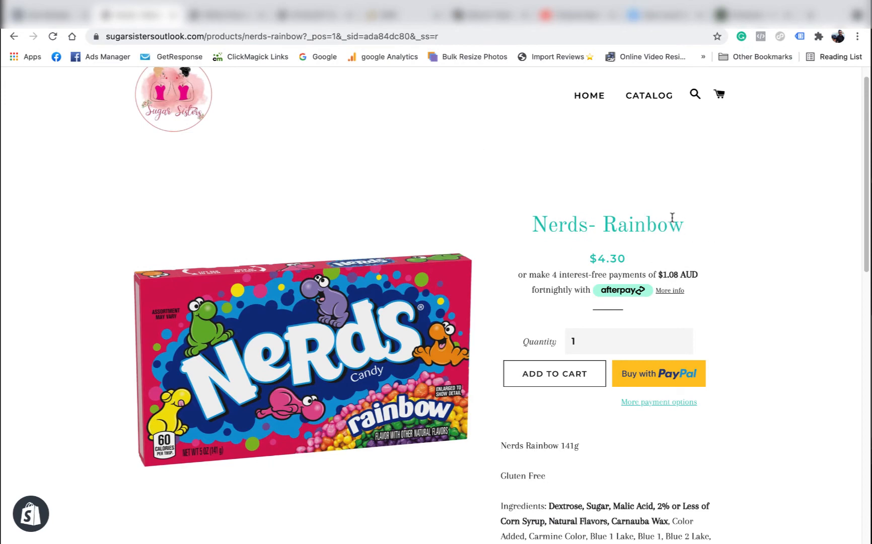
pyautogui.moveTo(671, 217); pyautogui.dragTo(529, 224)
pyautogui.rightClick(548, 222)
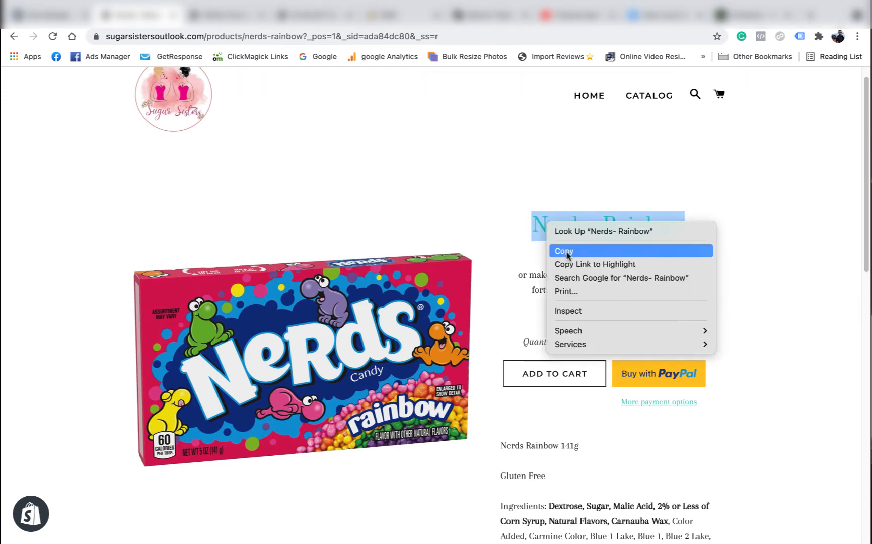
pyautogui.click(564, 251)
pyautogui.click(23, 16)
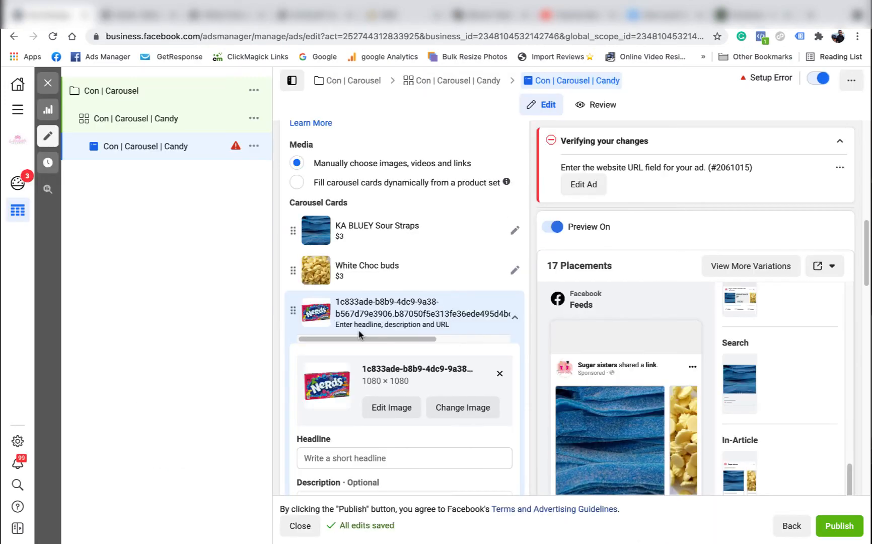
pyautogui.scroll(-5, 353, 302)
pyautogui.rightClick(338, 246)
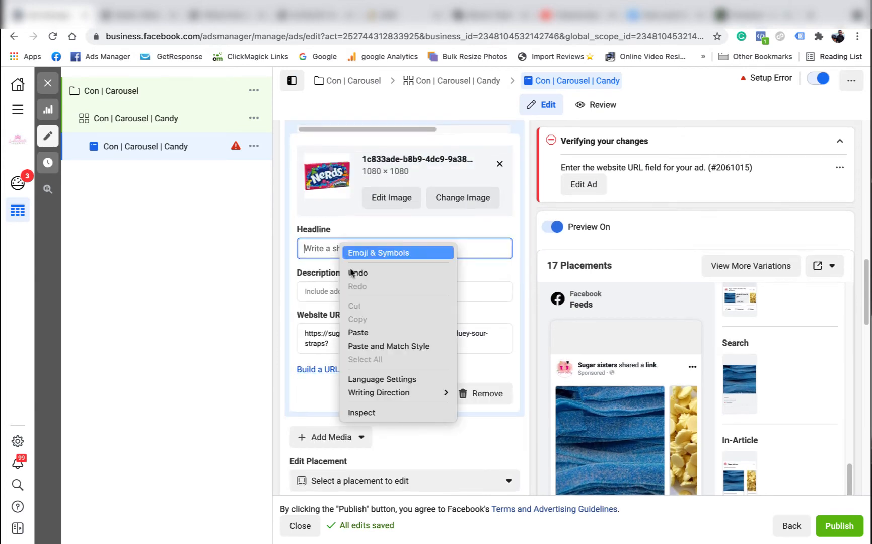
pyautogui.click(375, 331)
# Step: Give the third card, Nerds- Rainbow, the description "$4.30"
pyautogui.click(338, 291)
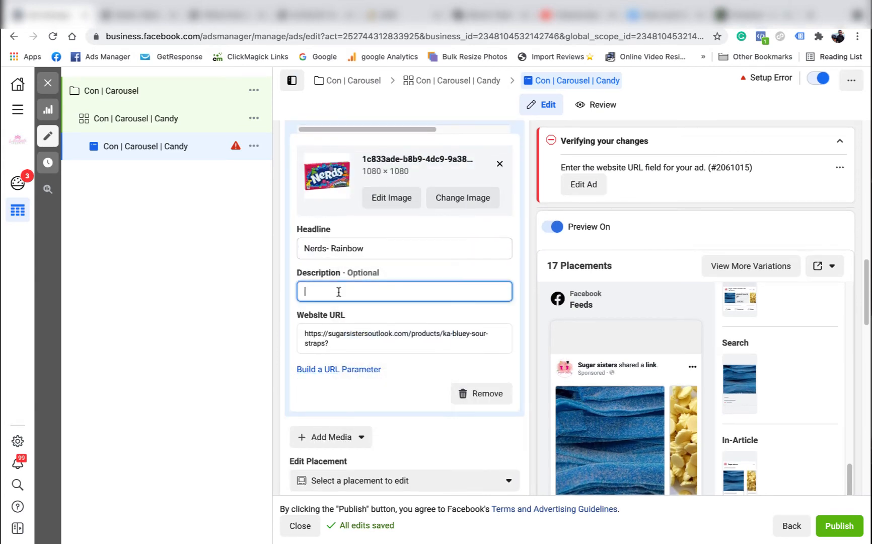
pyautogui.write('$')
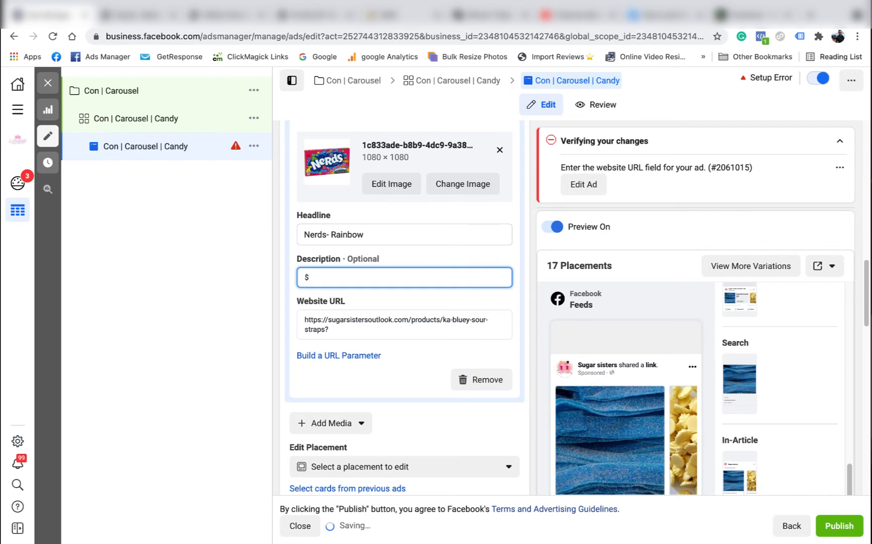
pyautogui.write('43.23')
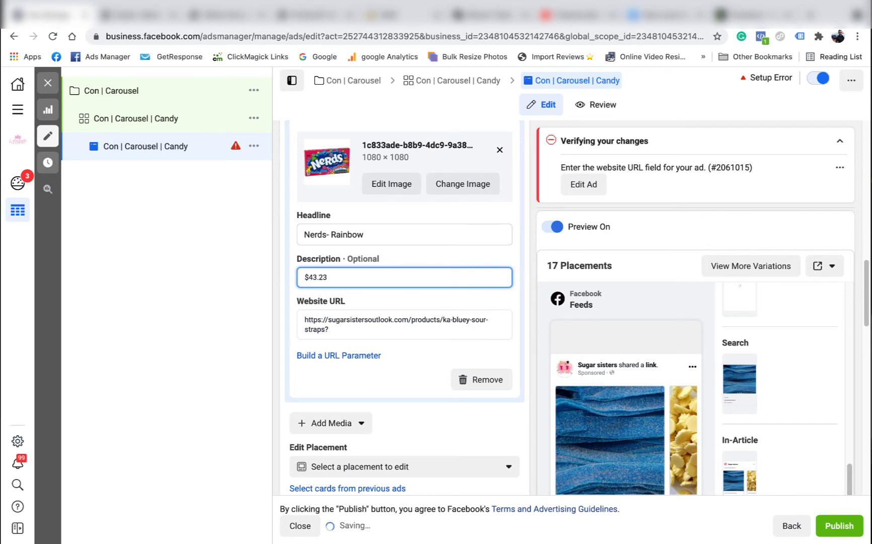
pyautogui.write('.')
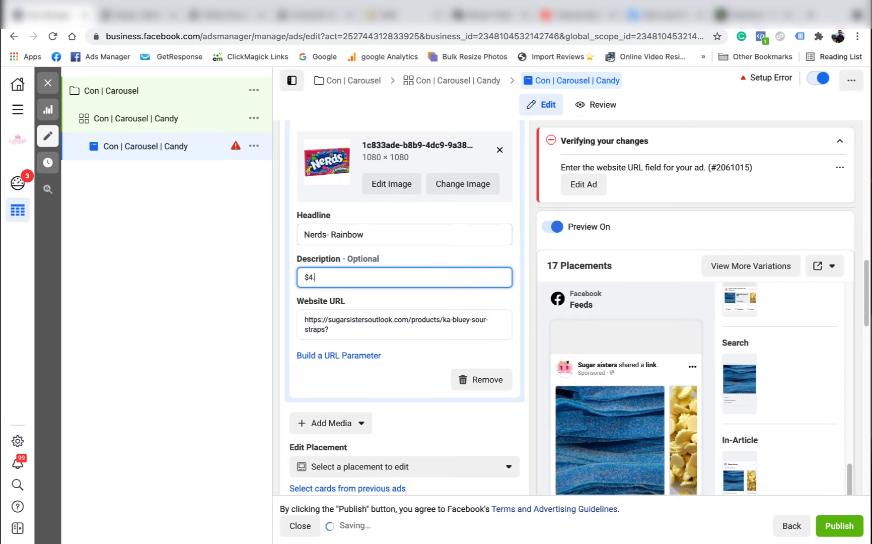
pyautogui.write('0')
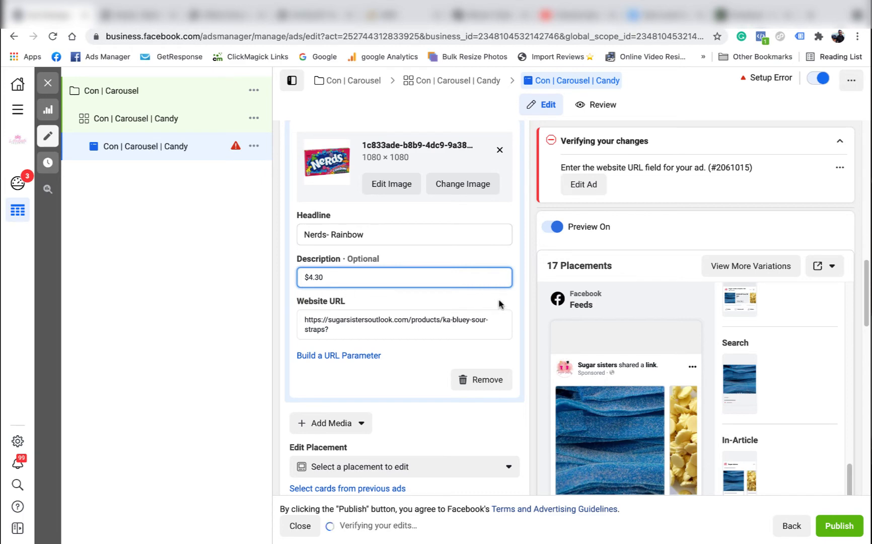
pyautogui.click(428, 326)
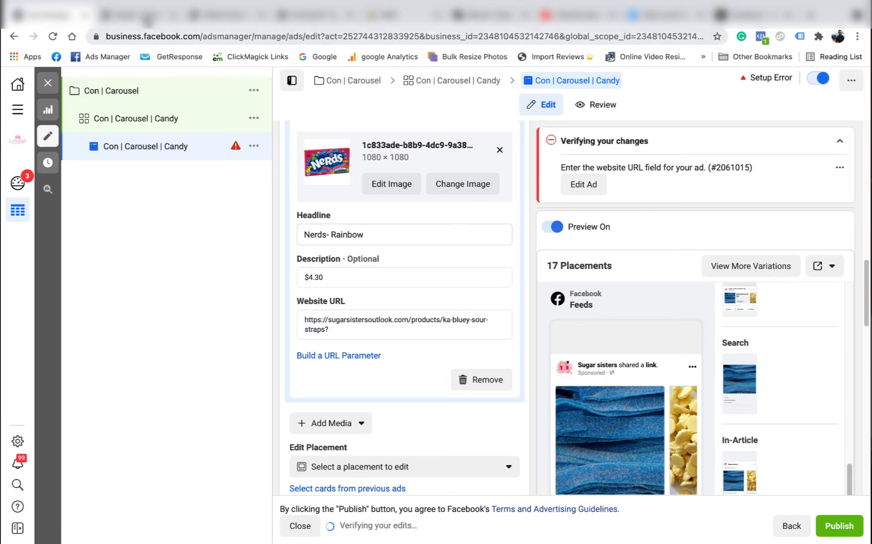
pyautogui.click(144, 17)
pyautogui.click(307, 36)
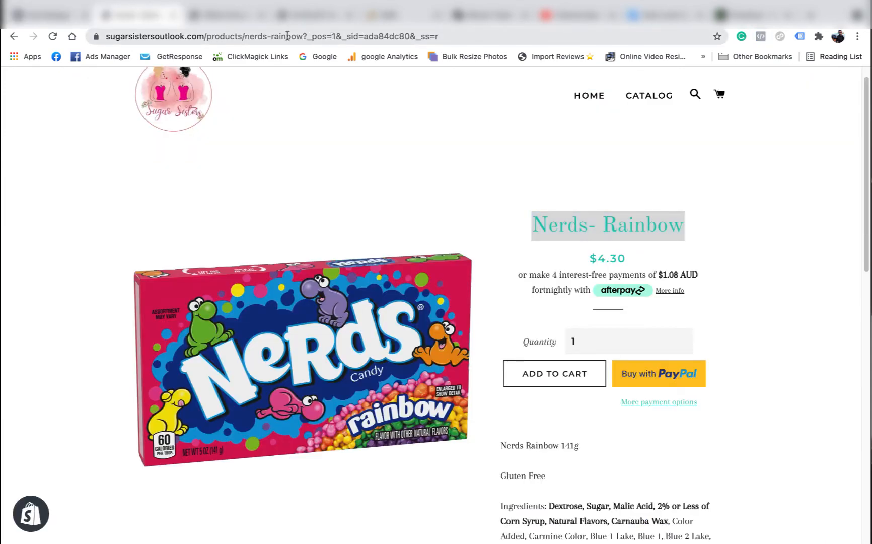
pyautogui.rightClick(137, 36)
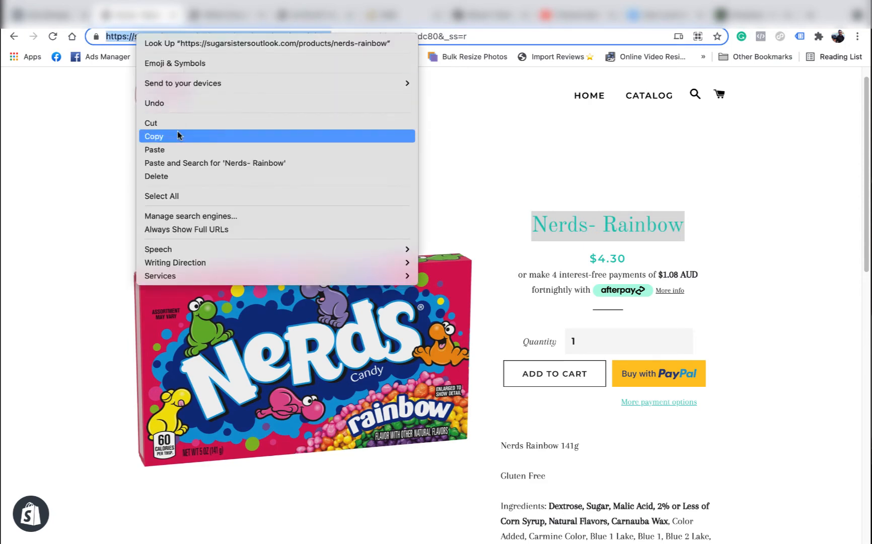
pyautogui.click(177, 133)
pyautogui.click(54, 19)
pyautogui.click(330, 325)
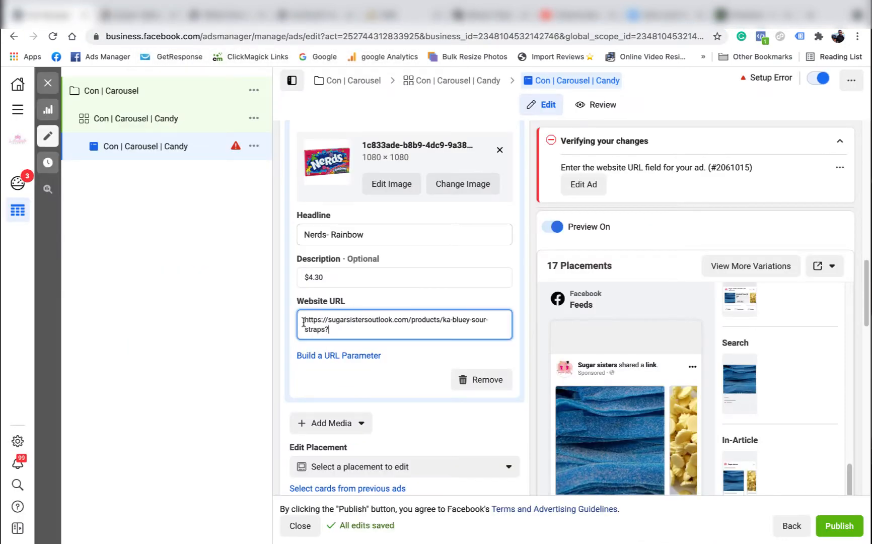
pyautogui.press('super+a')
pyautogui.rightClick(309, 322)
pyautogui.click(348, 385)
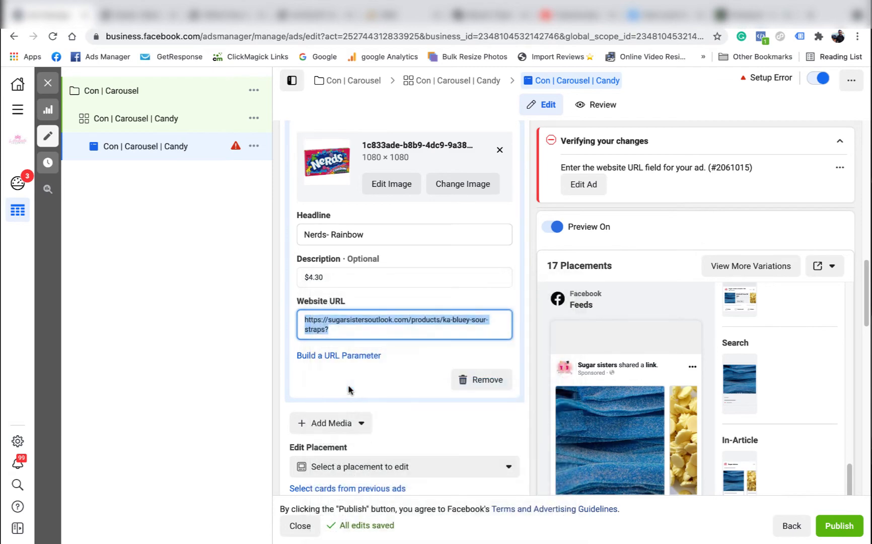
pyautogui.click(520, 324)
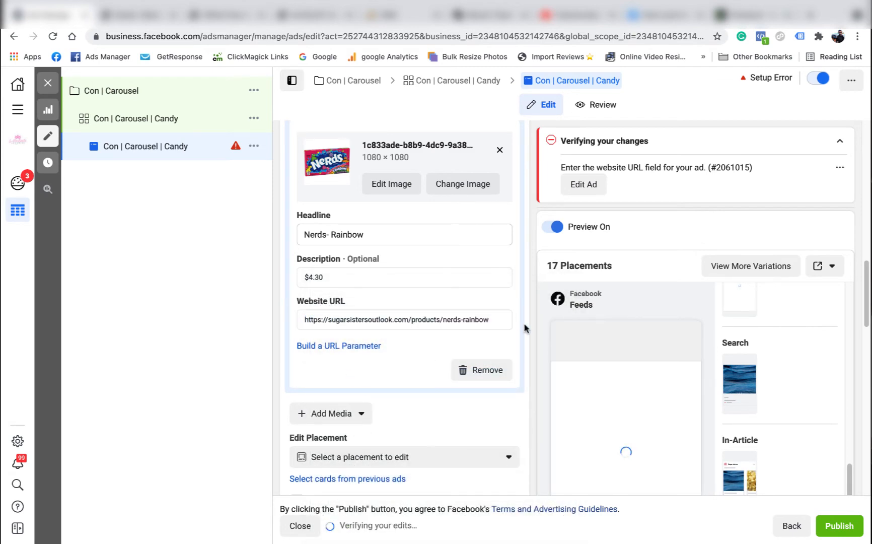
# Step: Collapse the Nerds- Rainbow card, then add two image cards and one video card to the end of the carousel
pyautogui.scroll(-3, 481, 296)
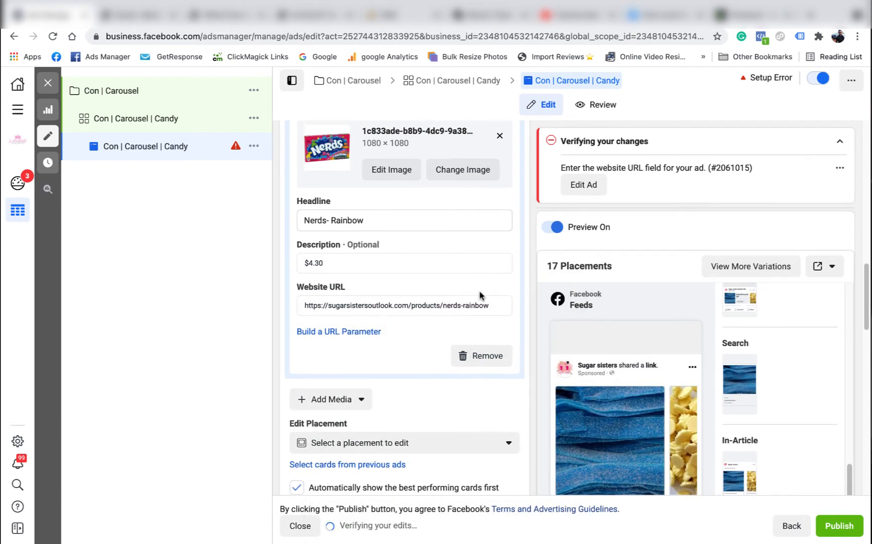
pyautogui.scroll(6, 477, 291)
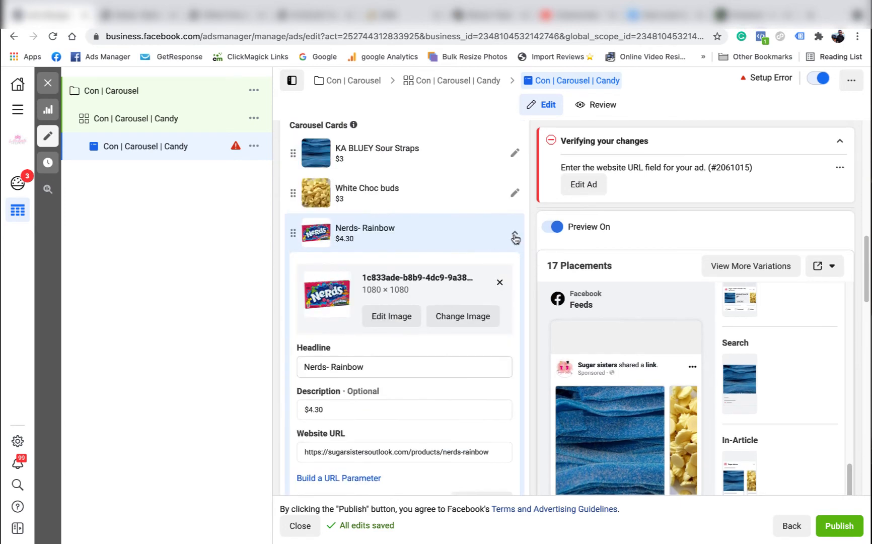
pyautogui.click(515, 238)
pyautogui.click(340, 275)
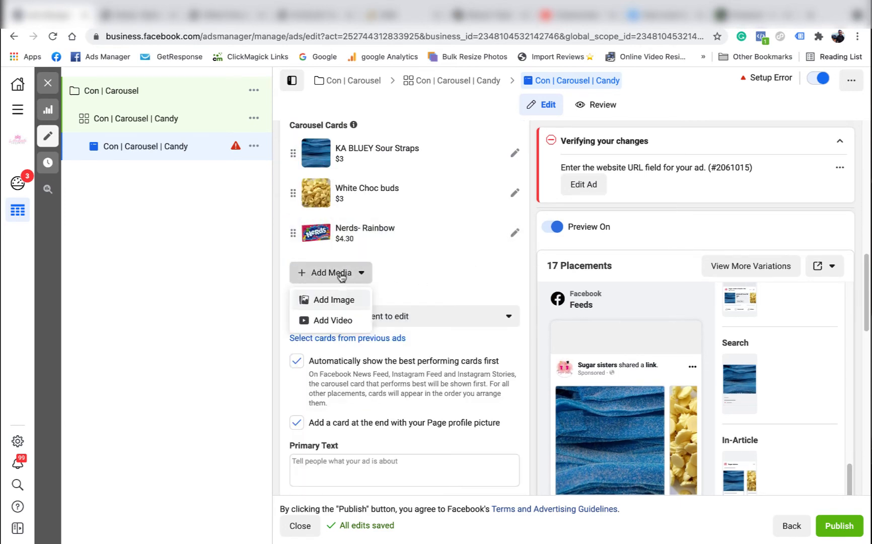
pyautogui.click(346, 302)
pyautogui.click(343, 312)
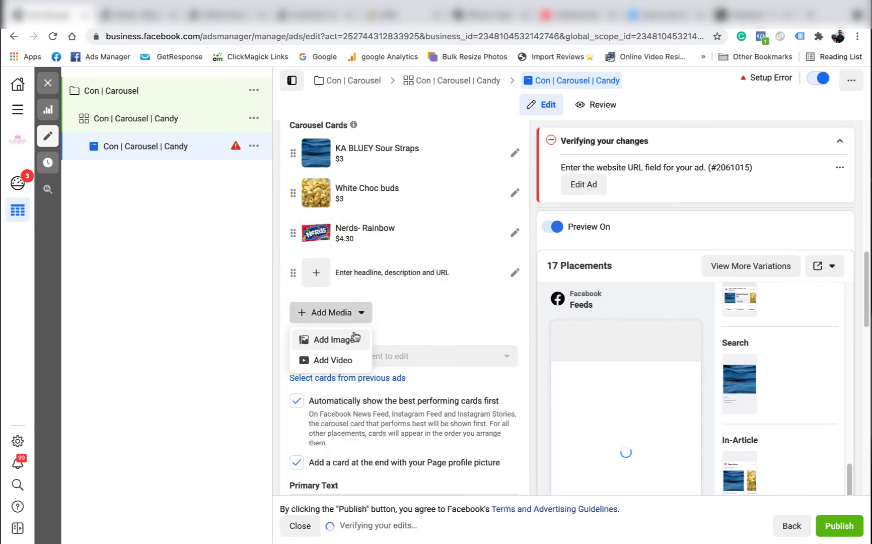
pyautogui.click(333, 339)
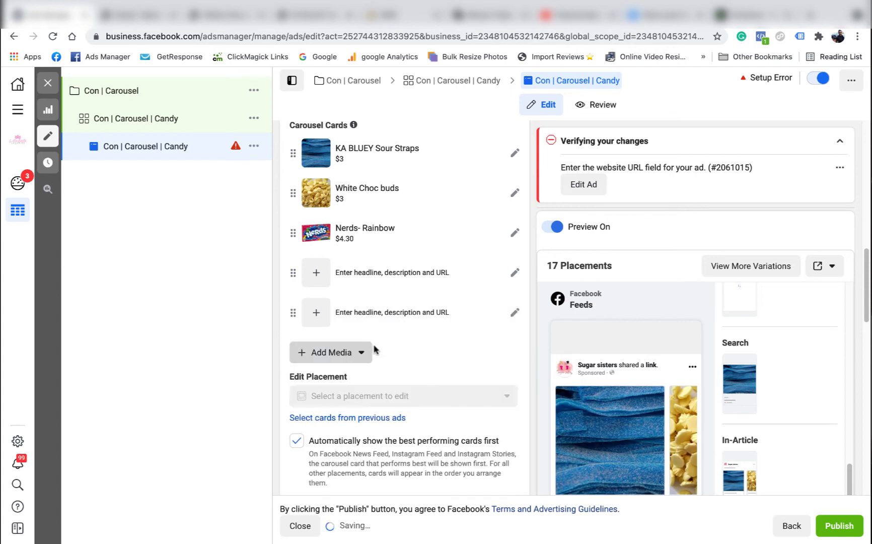
pyautogui.click(347, 352)
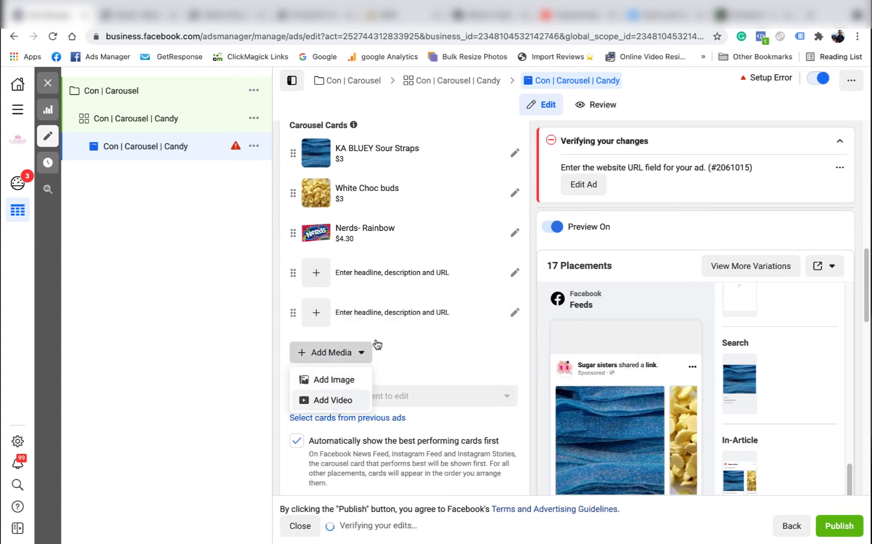
pyautogui.click(332, 399)
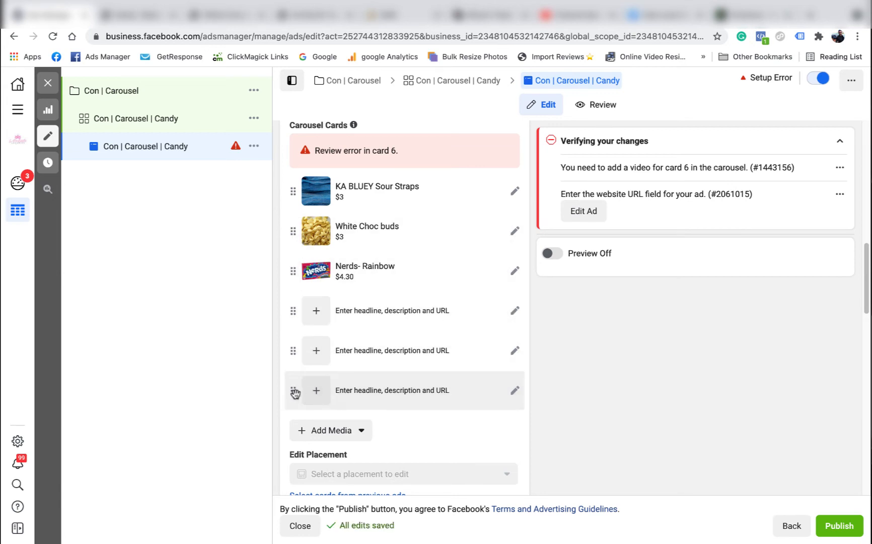
# Step: Remove the three empty cards that follow the Nerds- Rainbow card, including the video card
pyautogui.click(515, 392)
pyautogui.scroll(-9, 465, 412)
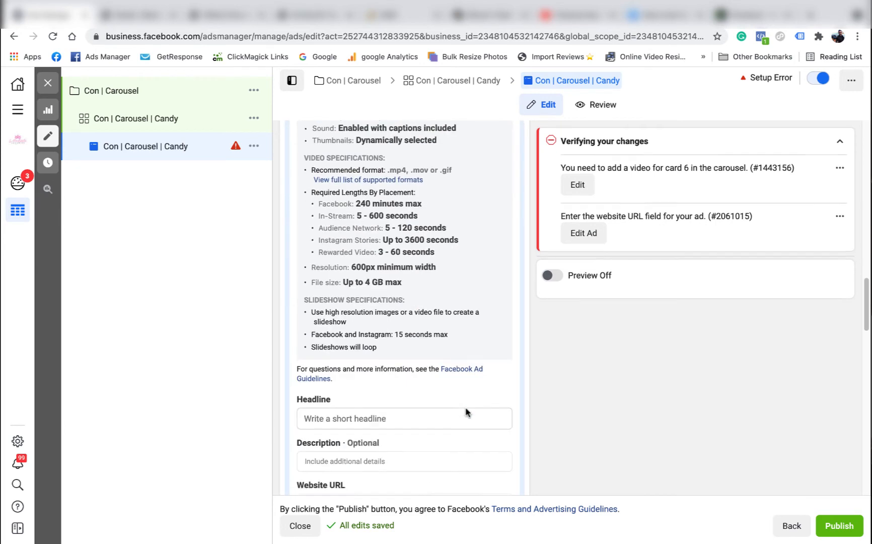
pyautogui.scroll(-4, 466, 411)
pyautogui.click(480, 339)
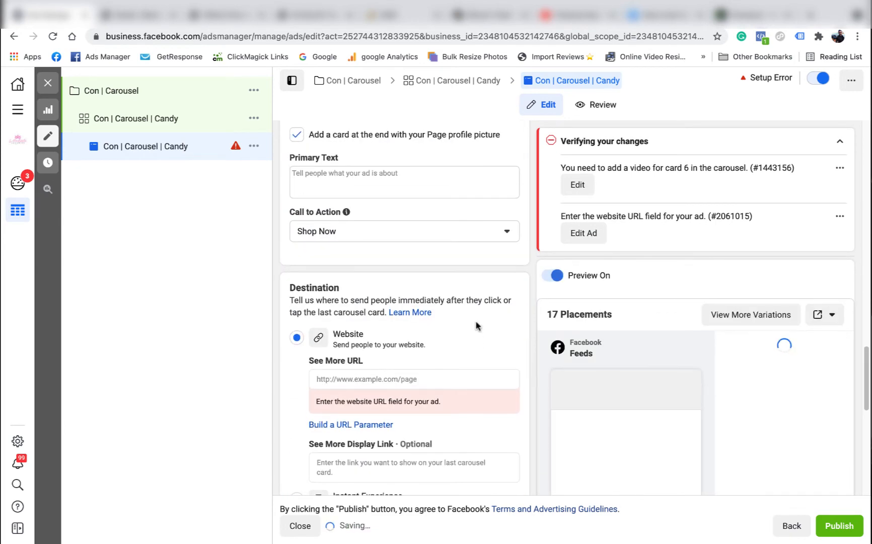
pyautogui.scroll(5, 477, 322)
pyautogui.scroll(2, 482, 302)
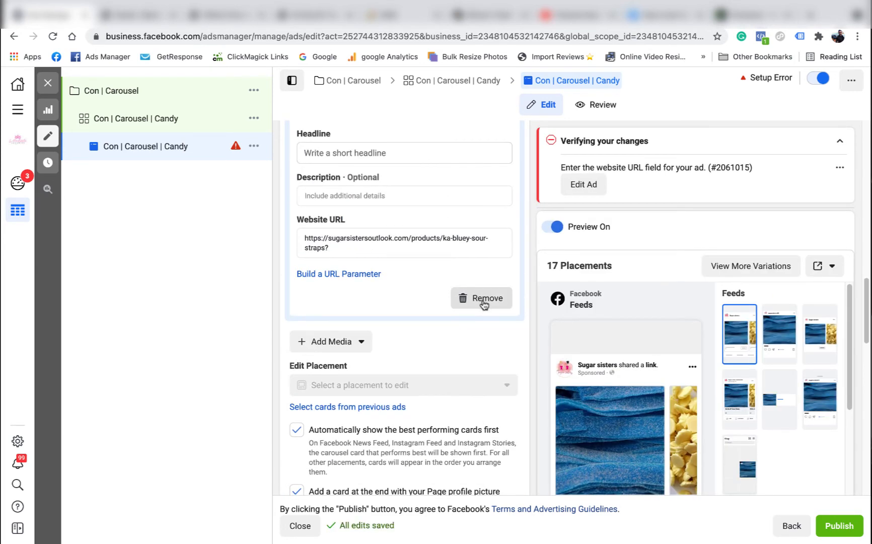
pyautogui.click(482, 301)
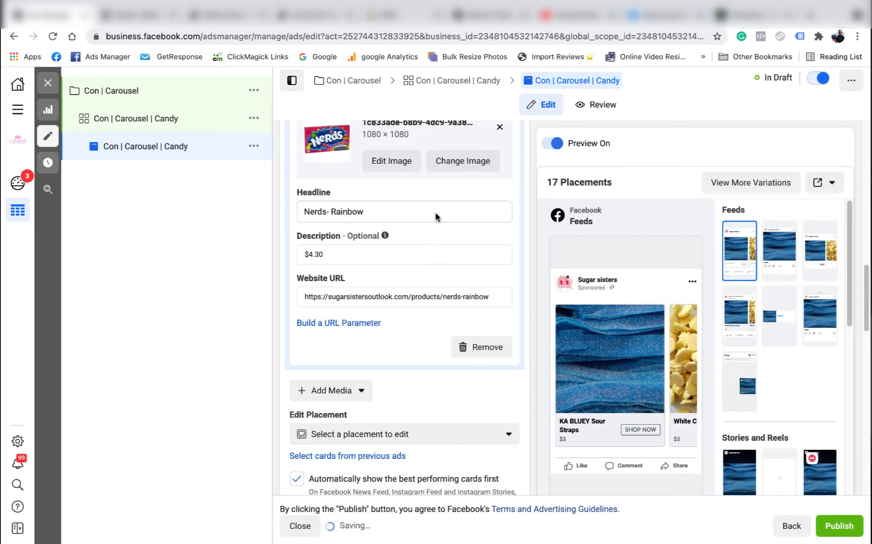
# Step: Page through the product cards in the Facebook Feeds preview and return to the first card
pyautogui.scroll(-4, 446, 263)
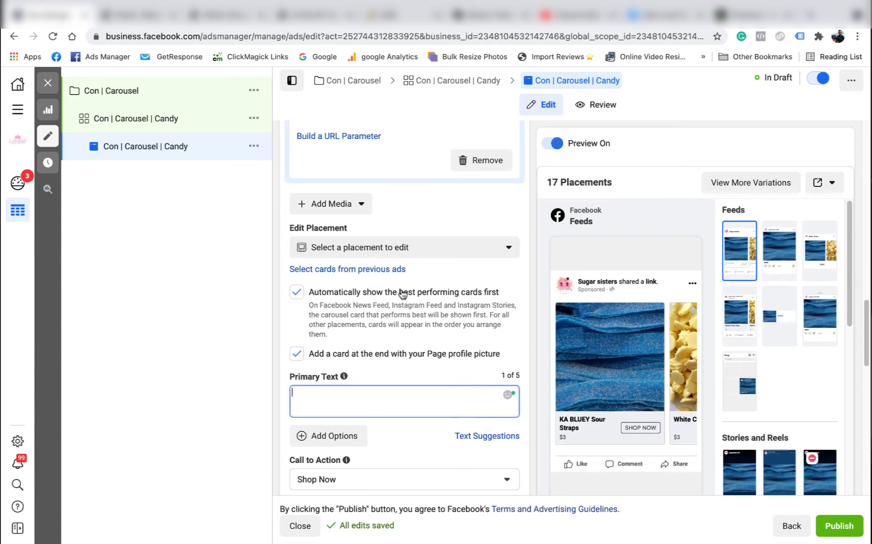
pyautogui.scroll(-1, 420, 297)
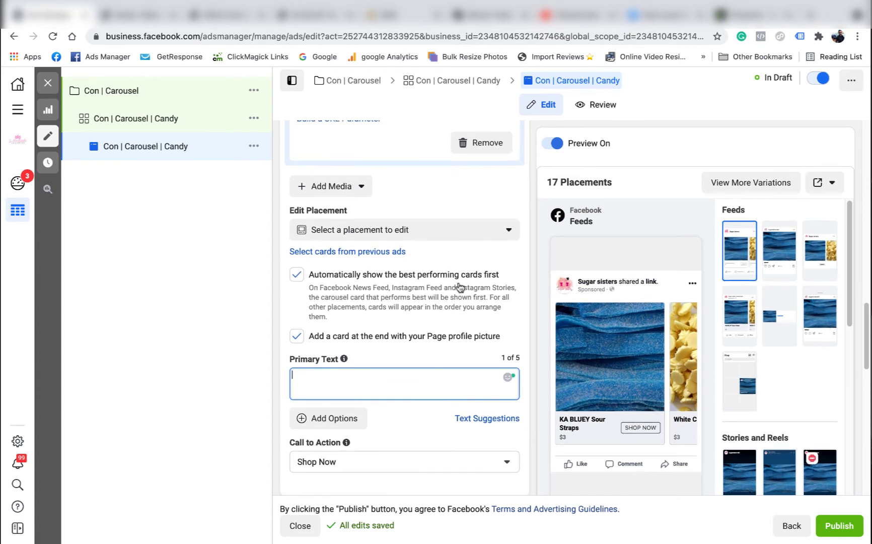
pyautogui.click(678, 340)
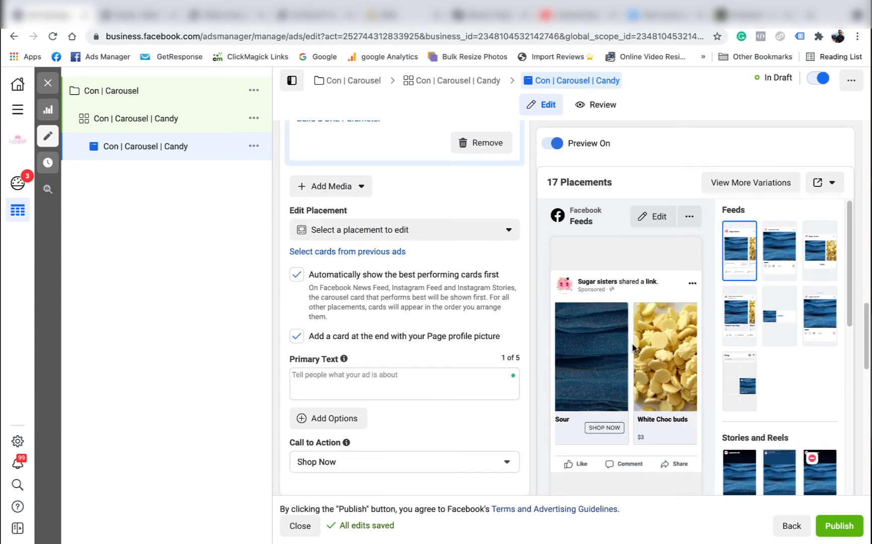
pyautogui.click(687, 343)
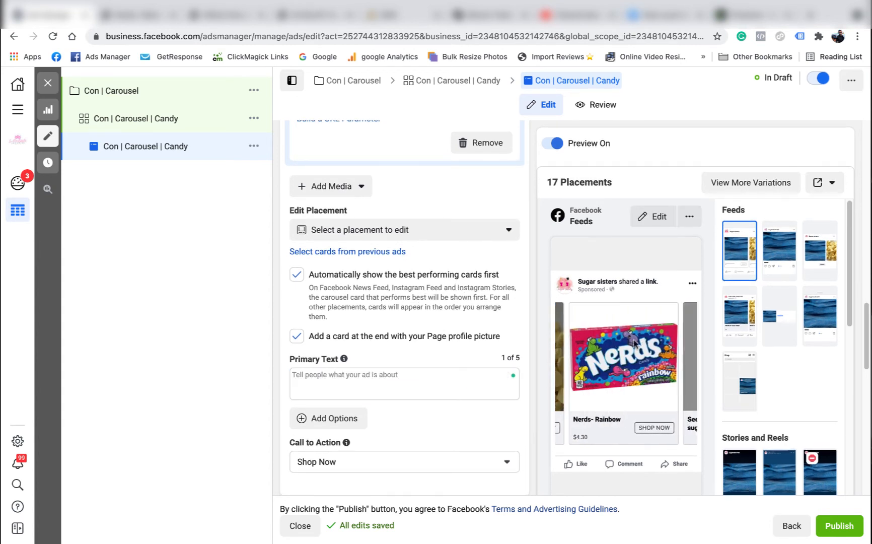
pyautogui.click(559, 357)
pyautogui.click(561, 354)
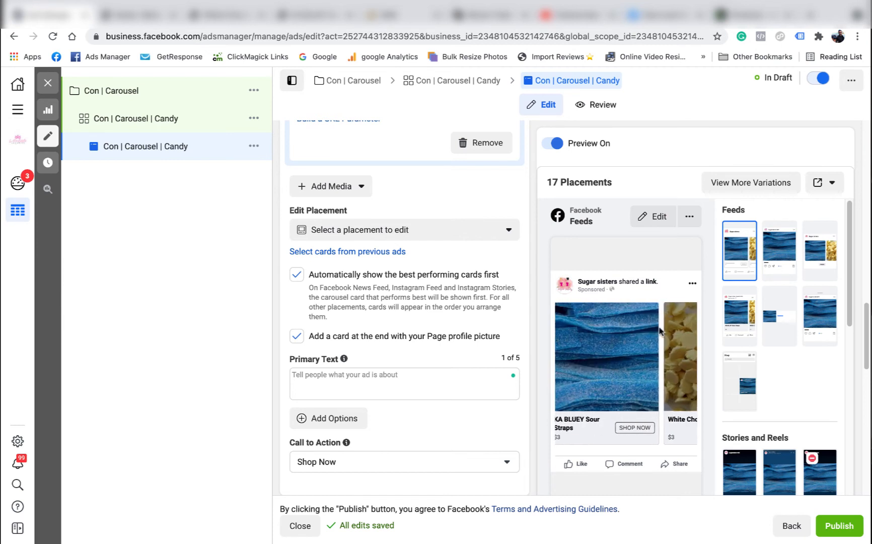
# Step: Preview the end card with the Page profile picture, then switch that end card off and back on
pyautogui.scroll(-2, 344, 343)
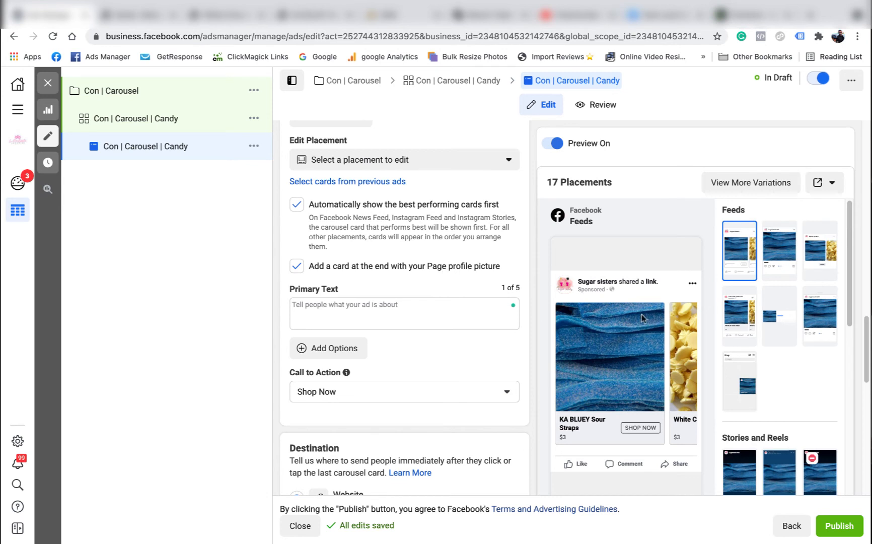
pyautogui.click(691, 335)
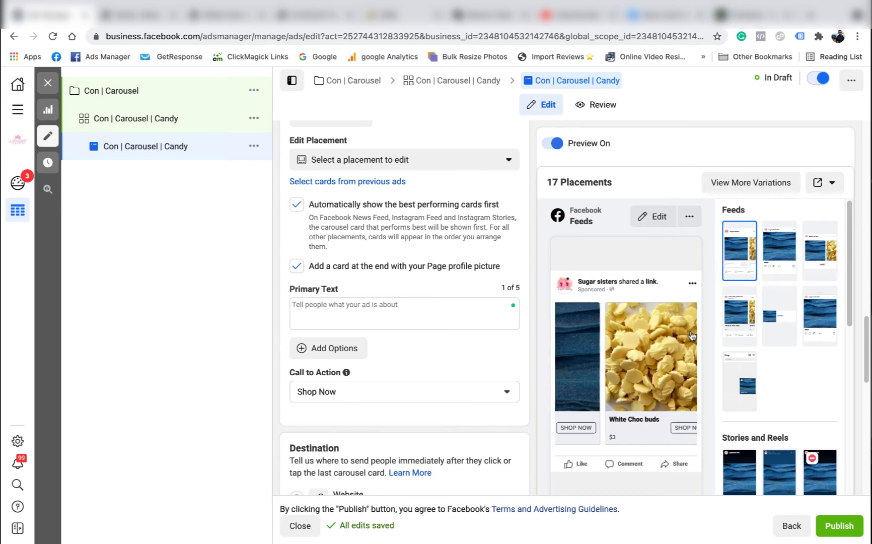
pyautogui.click(692, 336)
pyautogui.click(690, 336)
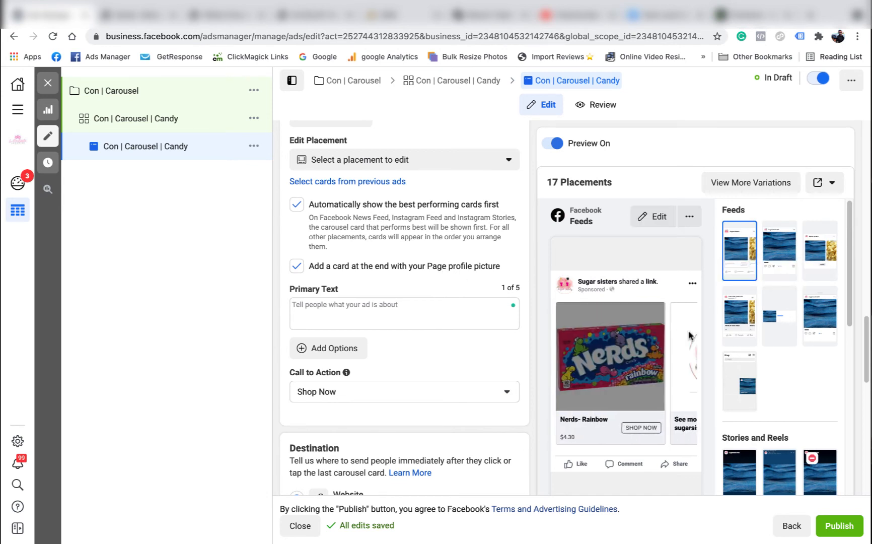
pyautogui.click(295, 267)
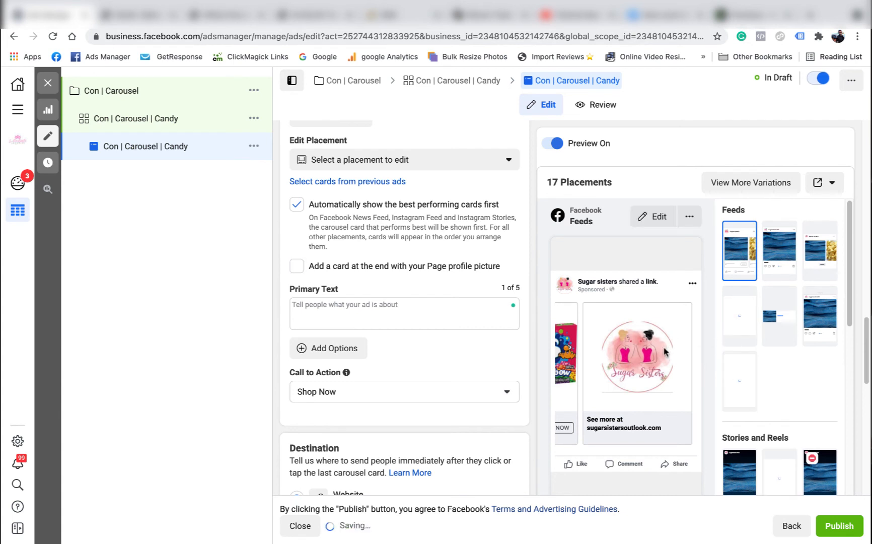
pyautogui.click(316, 268)
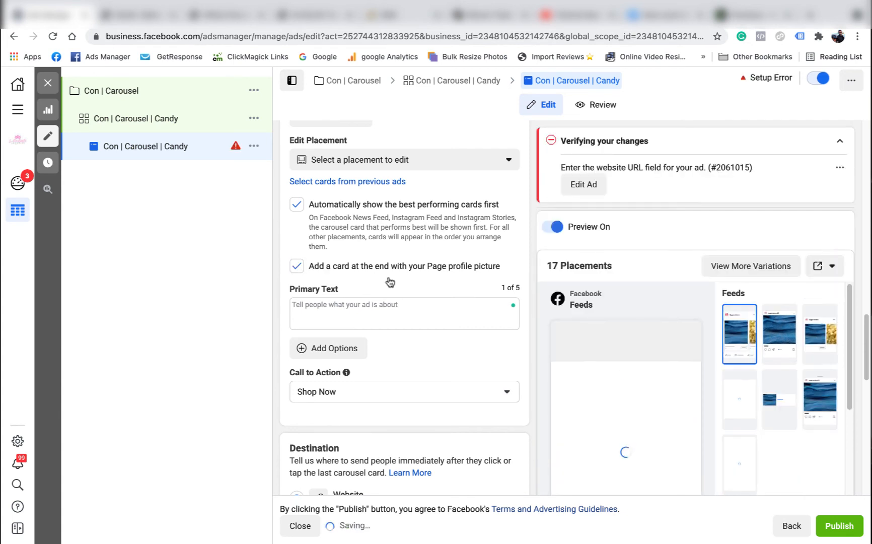
# Step: Paste the prepared ad copy beginning "We heard someone say you were looking for some lollies" into the ad's primary text
pyautogui.scroll(-1, 391, 282)
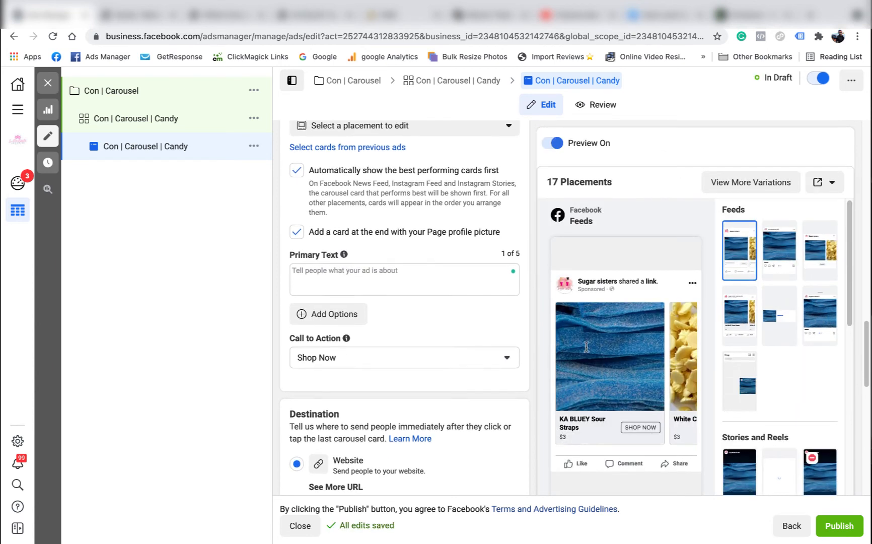
pyautogui.scroll(-1, 390, 288)
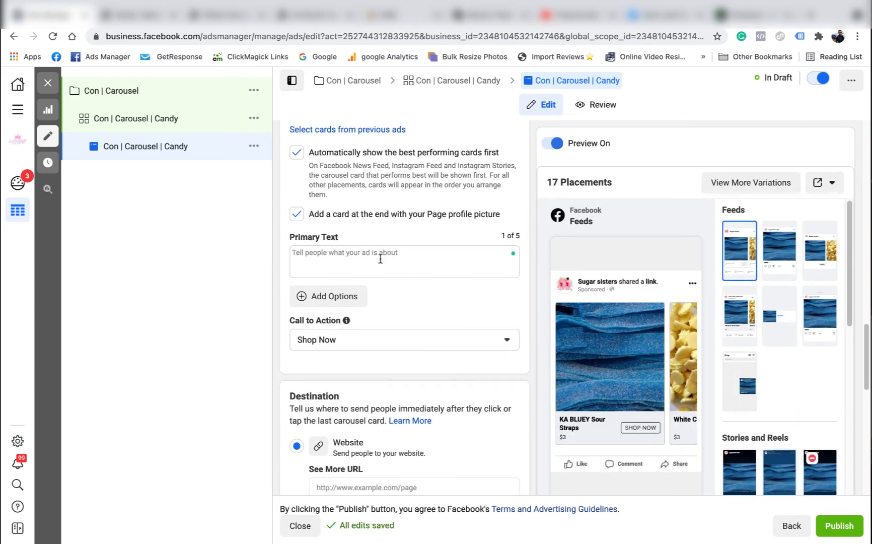
pyautogui.click(321, 254)
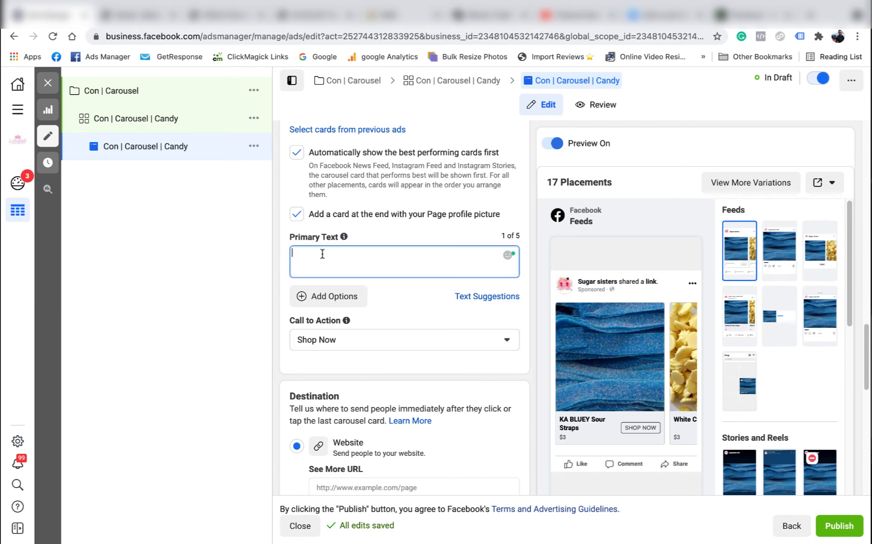
pyautogui.rightClick(316, 254)
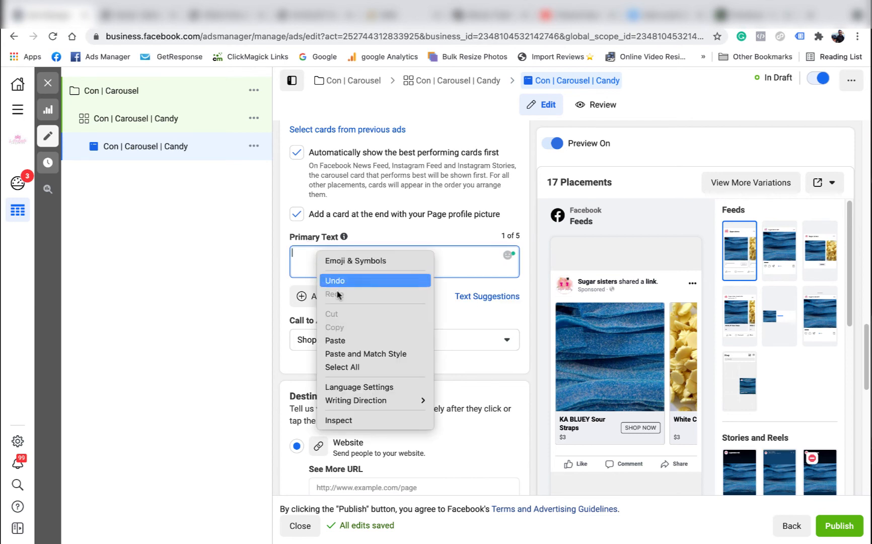
pyautogui.click(351, 337)
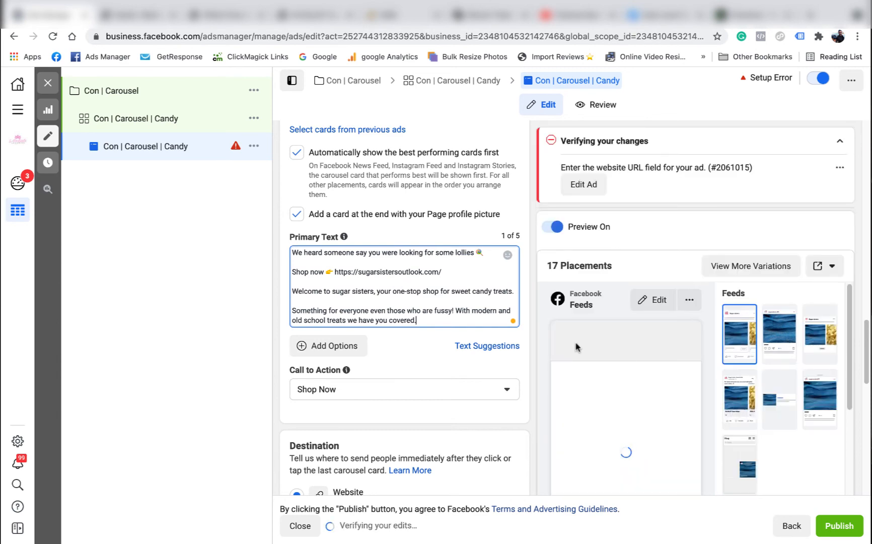
# Step: Examine the store link in the primary text and page through the product cards in the Facebook Feeds preview
pyautogui.scroll(-2, 458, 257)
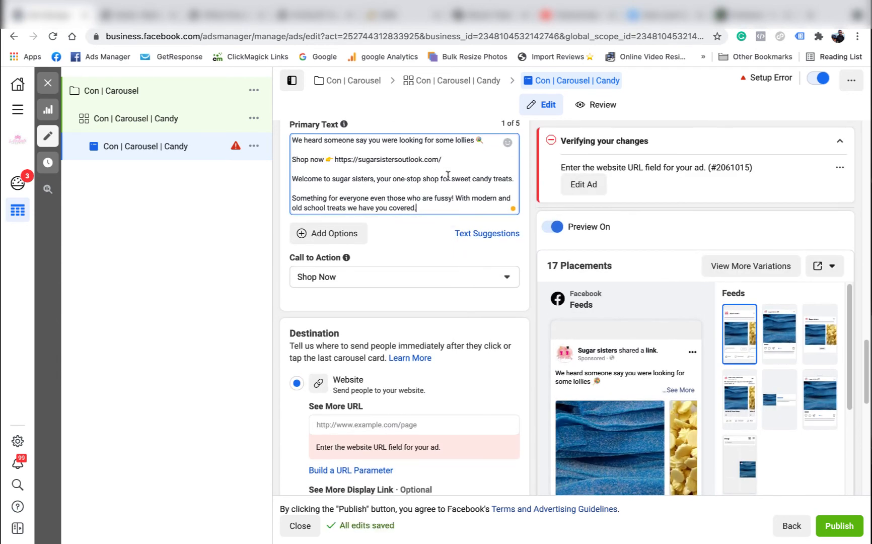
pyautogui.moveTo(441, 158); pyautogui.dragTo(345, 157)
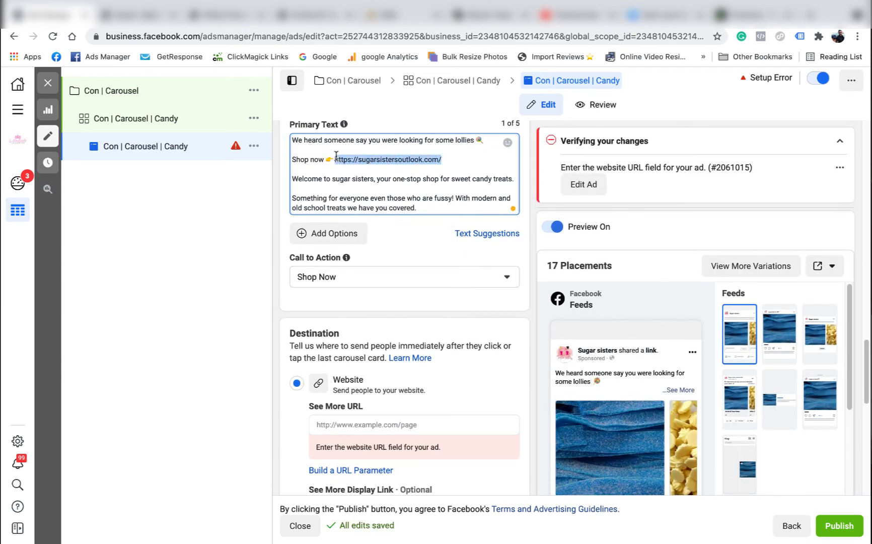
pyautogui.click(423, 220)
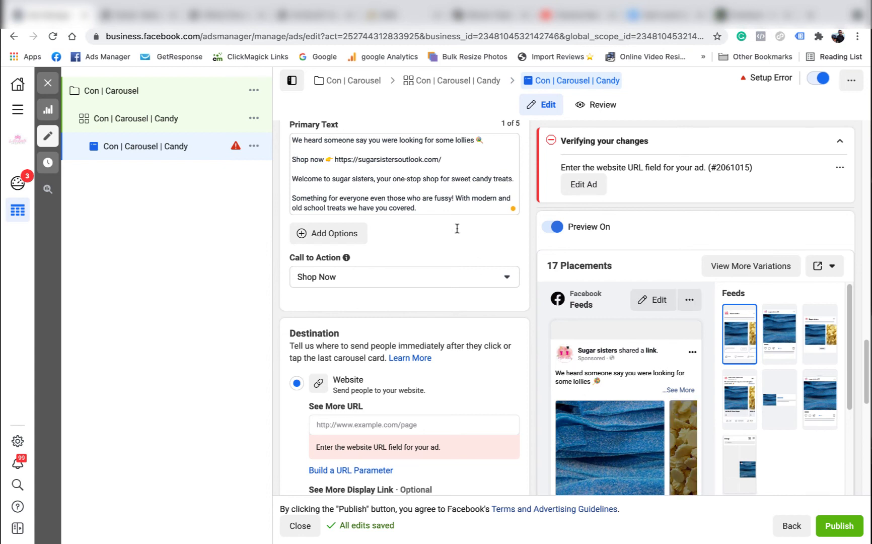
pyautogui.click(675, 429)
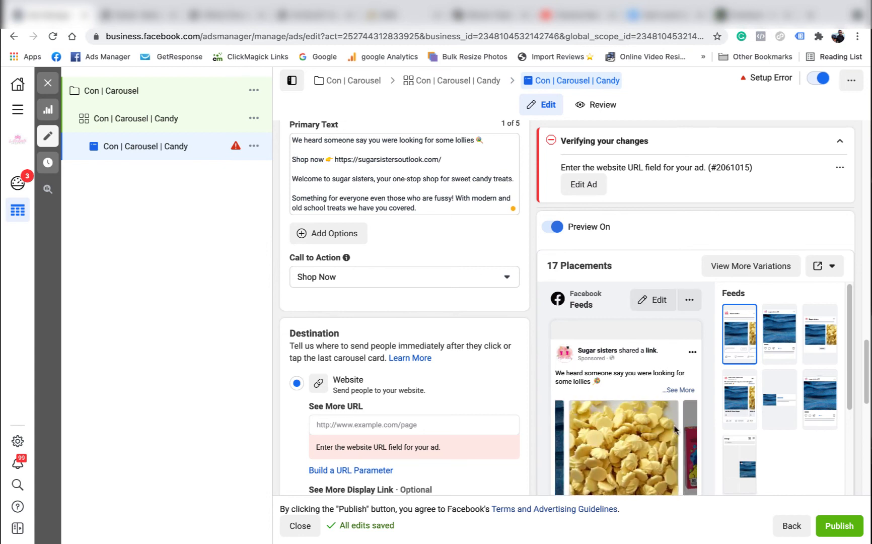
pyautogui.click(690, 424)
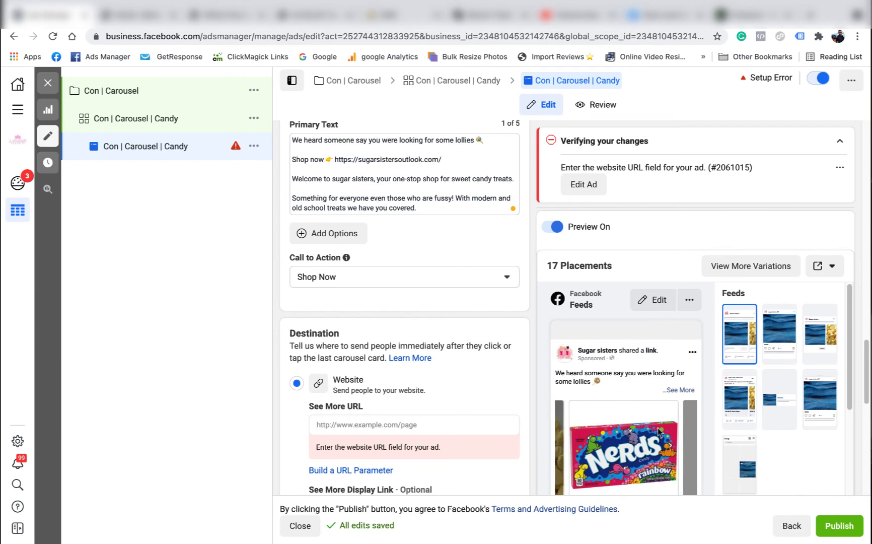
pyautogui.click(560, 424)
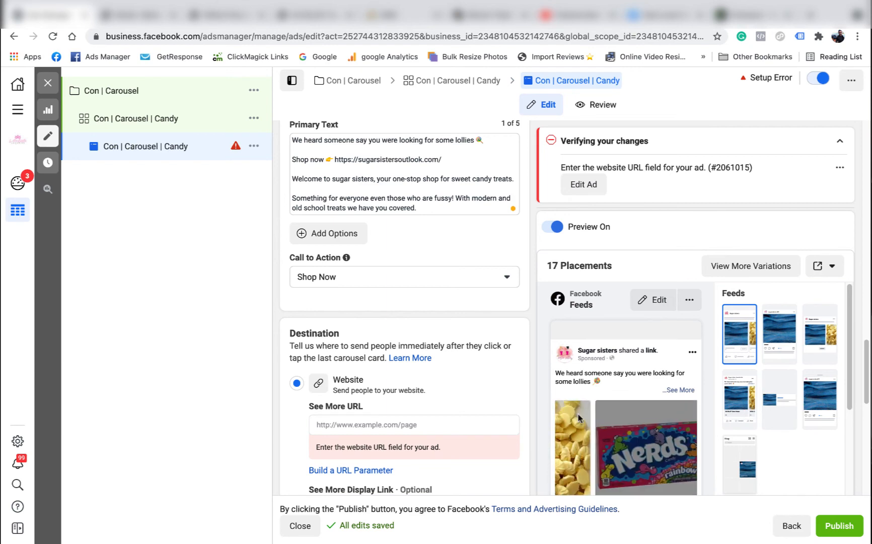
# Step: Select the entire primary text of the ad and copy it
pyautogui.click(422, 207)
pyautogui.hotkey('ctrl', 'a')
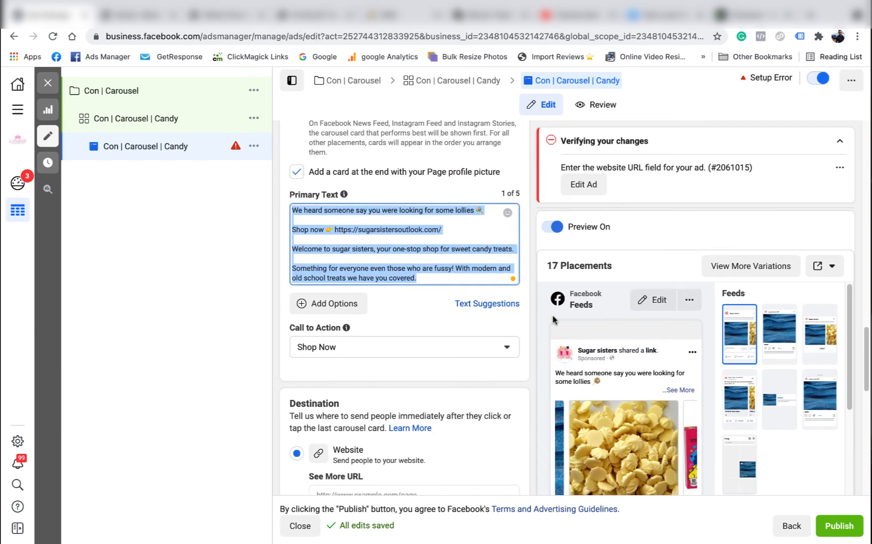
pyautogui.scroll(-2, 539, 281)
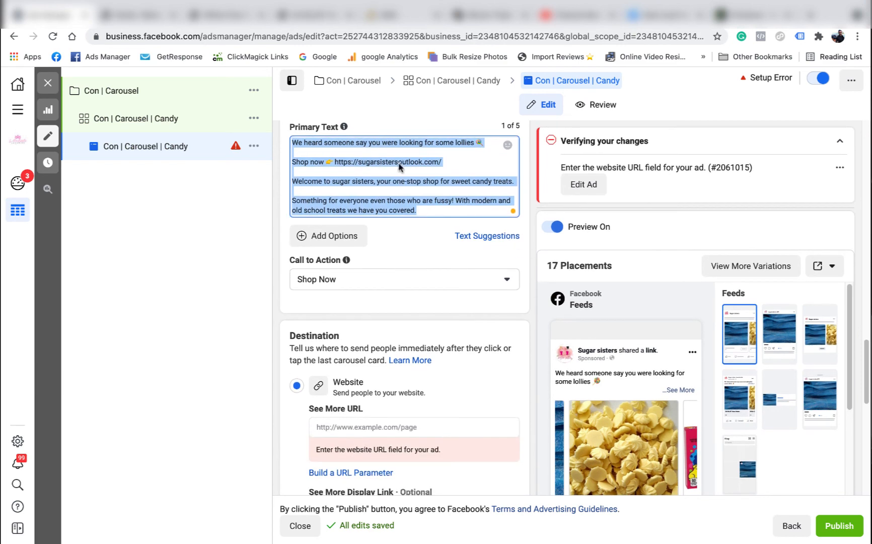
pyautogui.rightClick(399, 166)
pyautogui.click(378, 239)
pyautogui.scroll(-1, 379, 240)
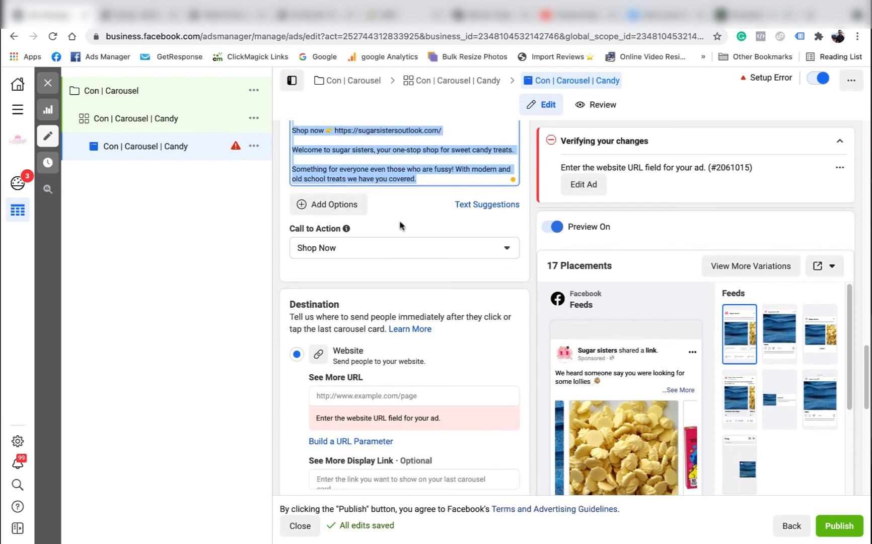
pyautogui.scroll(3, 415, 232)
pyautogui.moveTo(442, 243)
pyautogui.mouseDown()
pyautogui.moveTo(354, 244)
pyautogui.moveTo(449, 245)
pyautogui.mouseUp()
pyautogui.rightClick(361, 242)
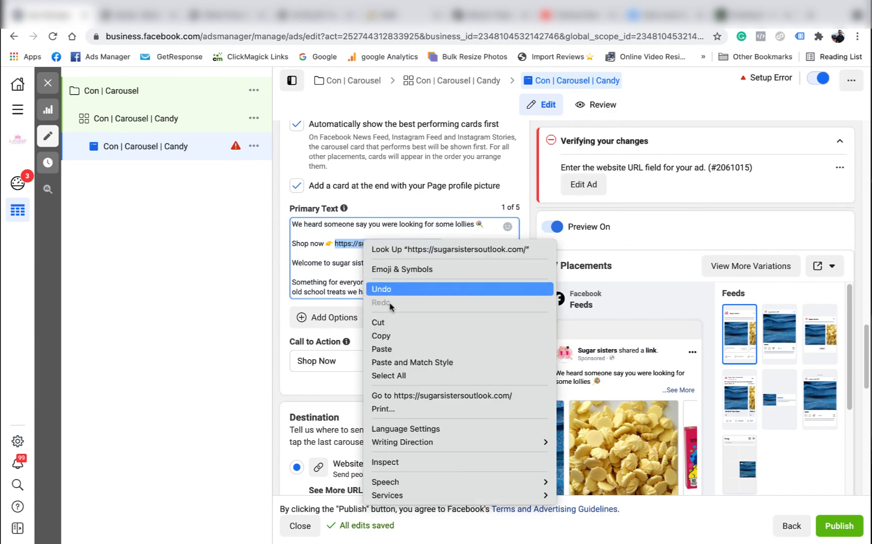
pyautogui.click(391, 335)
pyautogui.scroll(-1, 525, 336)
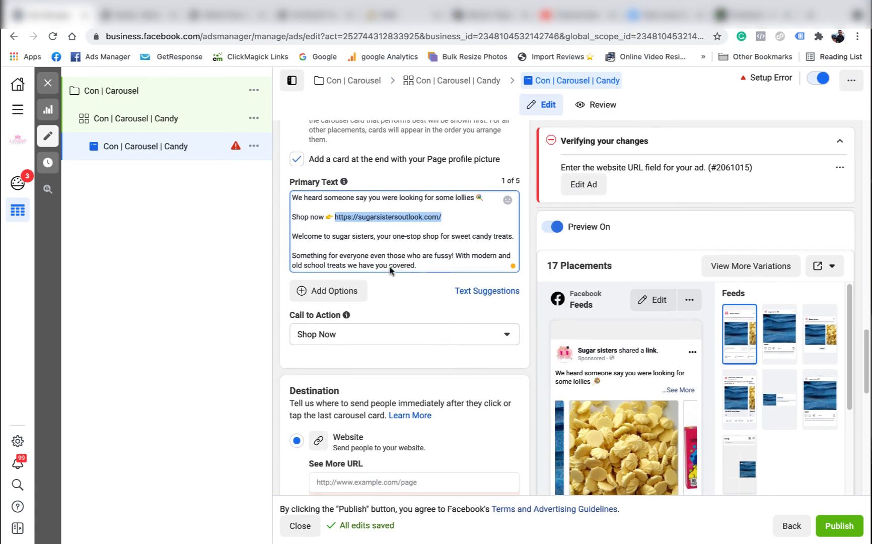
pyautogui.scroll(-2, 403, 241)
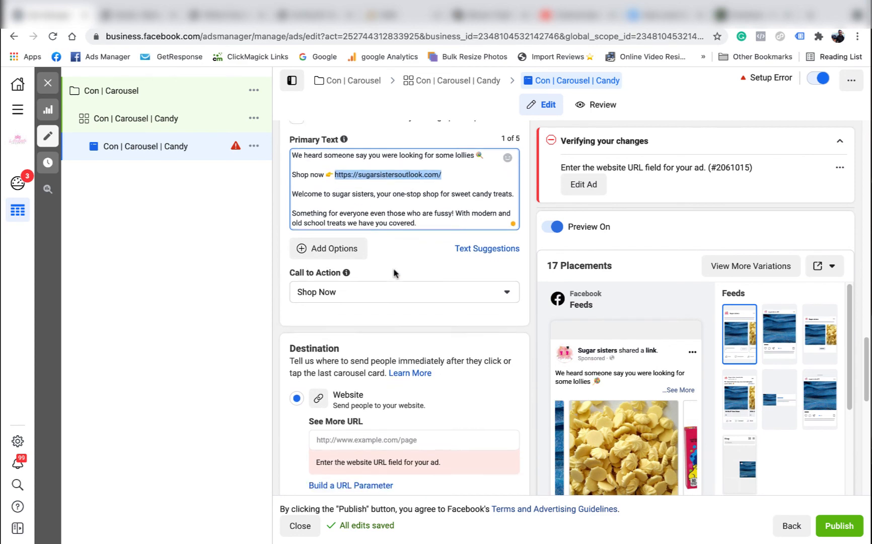
pyautogui.click(338, 417)
pyautogui.rightClick(338, 417)
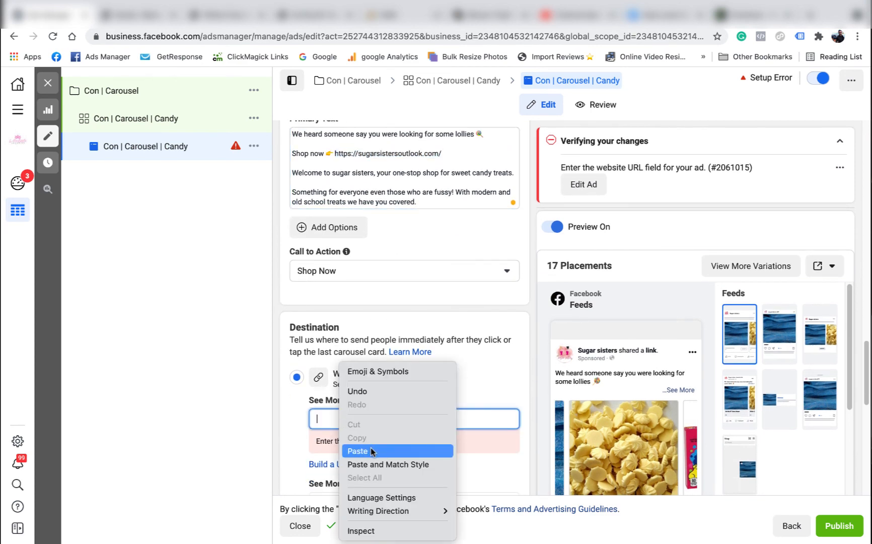
pyautogui.click(370, 447)
pyautogui.click(477, 397)
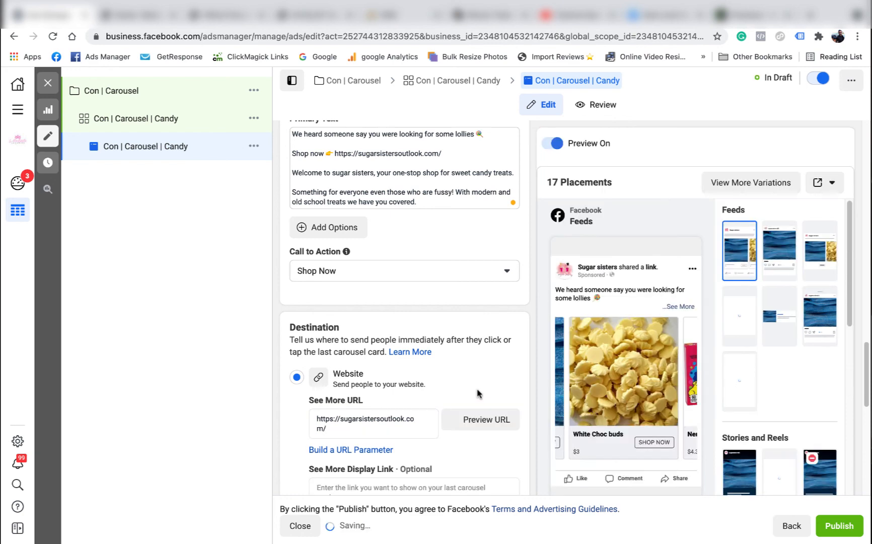
# Step: Examine the optional display link and the ad's tracking settings, including the website events pixel and offline event set
pyautogui.scroll(-3, 473, 387)
pyautogui.scroll(-2, 427, 232)
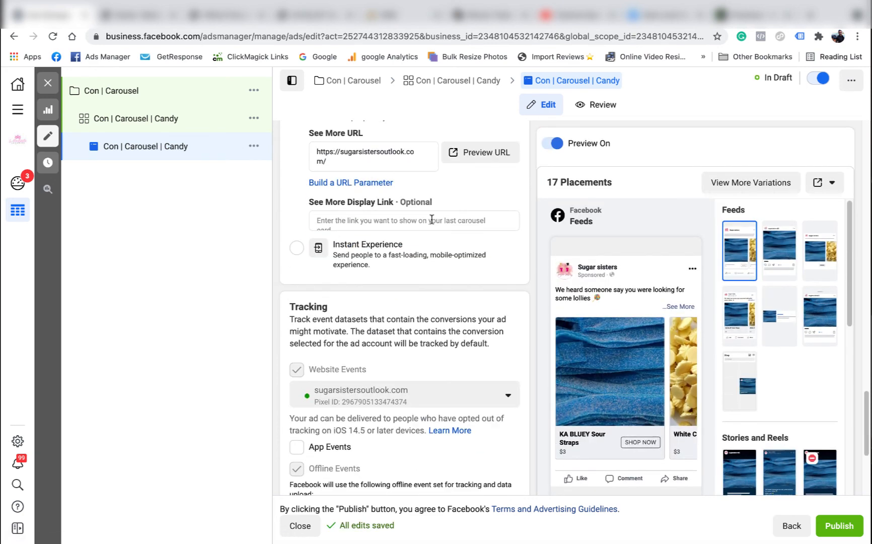
pyautogui.scroll(1, 352, 227)
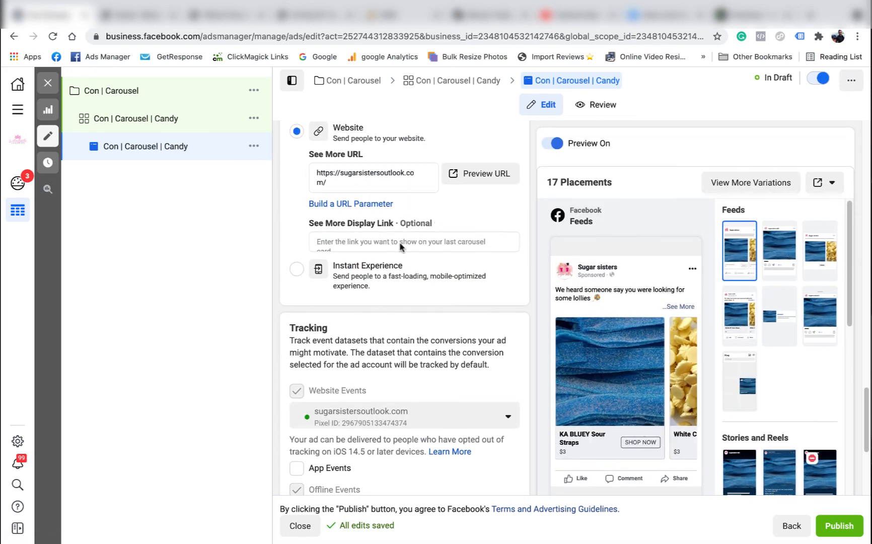
pyautogui.scroll(-2, 419, 267)
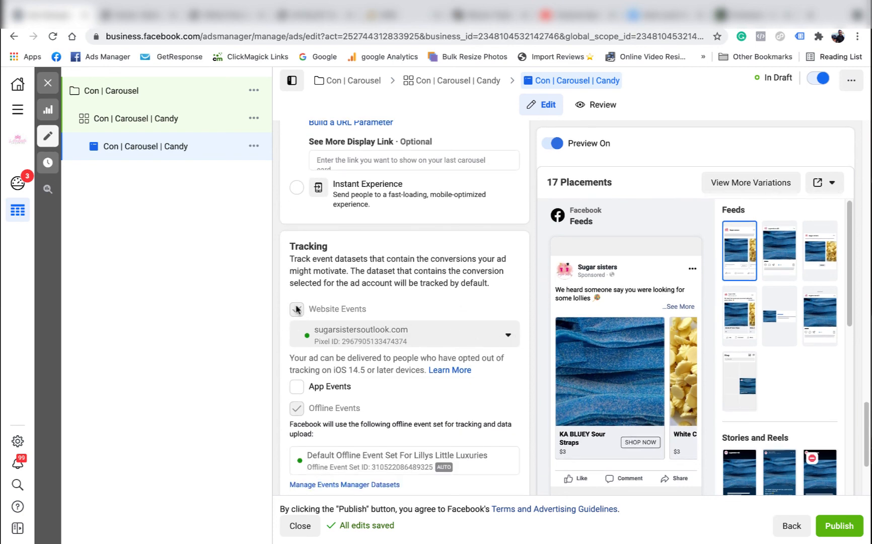
pyautogui.click(465, 333)
pyautogui.click(366, 380)
pyautogui.scroll(-3, 366, 380)
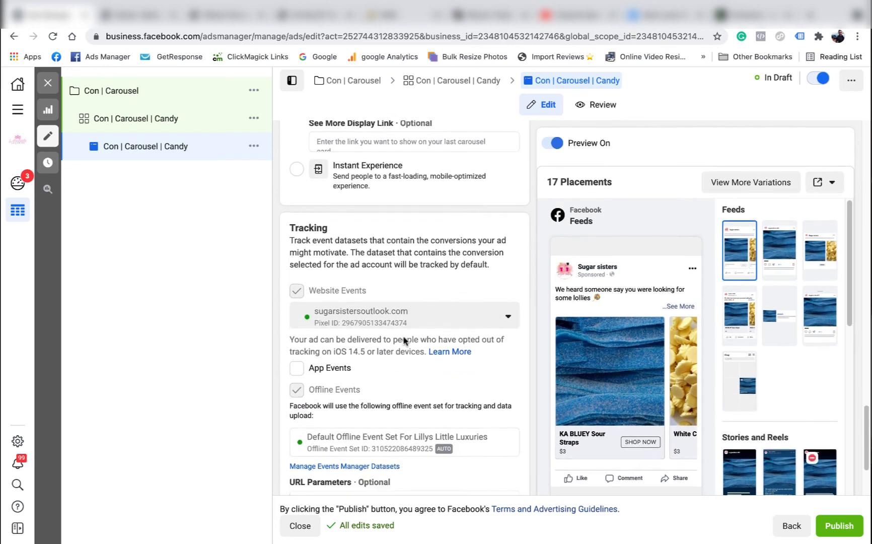
pyautogui.scroll(4, 401, 307)
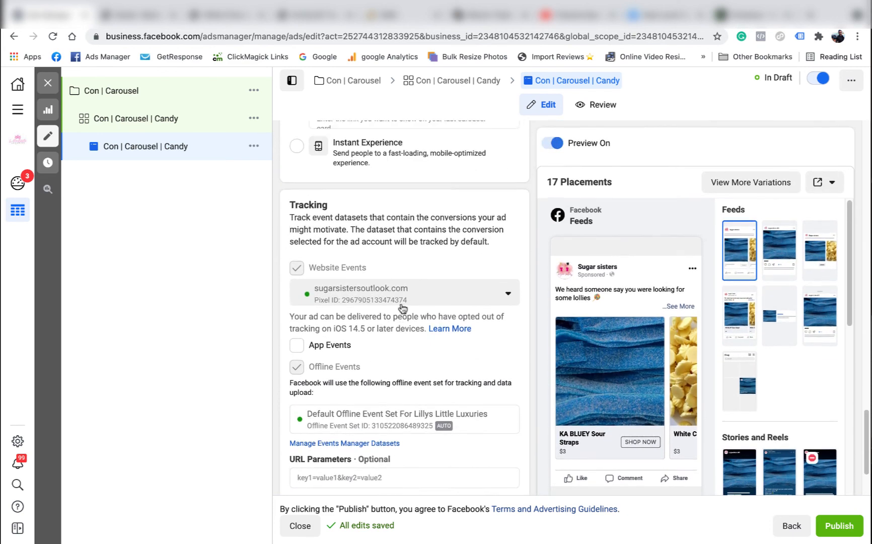